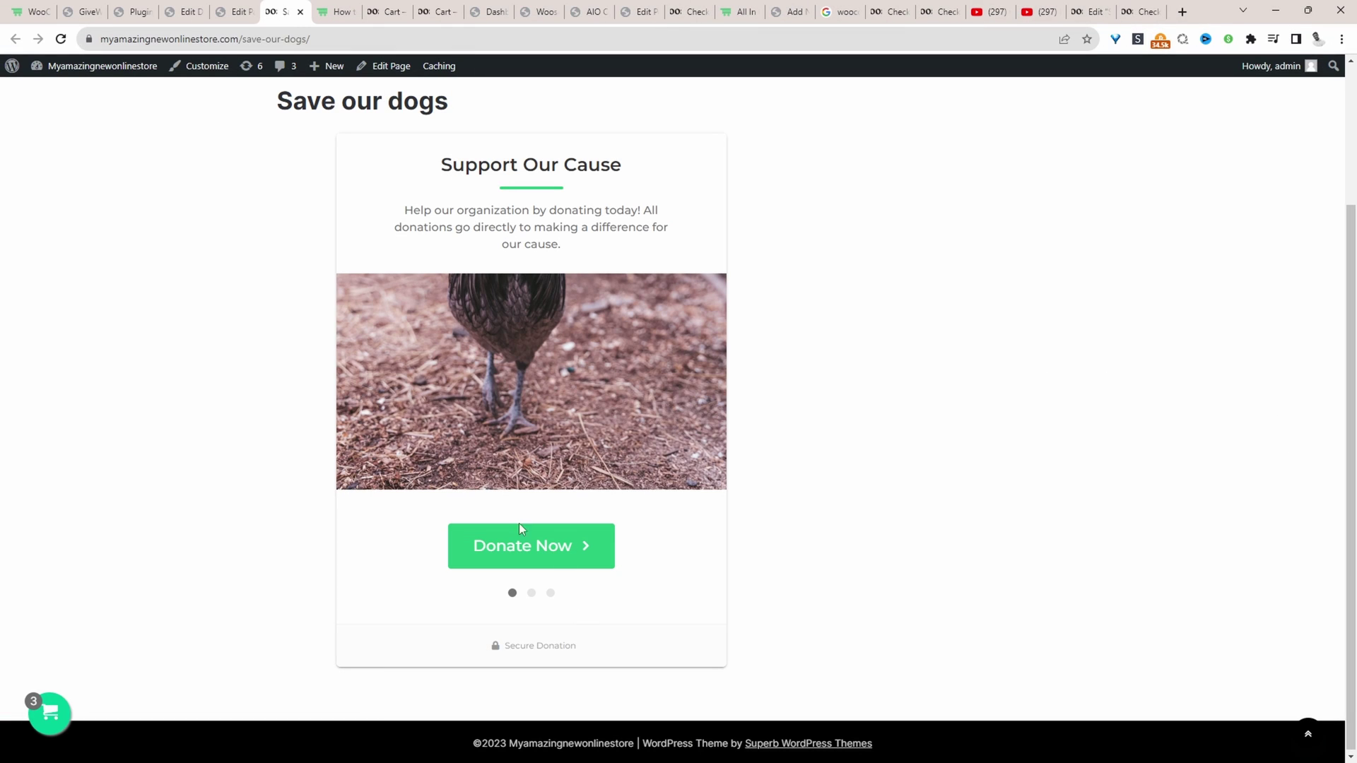
# Start a $25 monthly donation on the Save Our Dogs form and accept the terms
pyautogui.click(477, 562)
pyautogui.moveTo(565, 269); pyautogui.dragTo(518, 286)
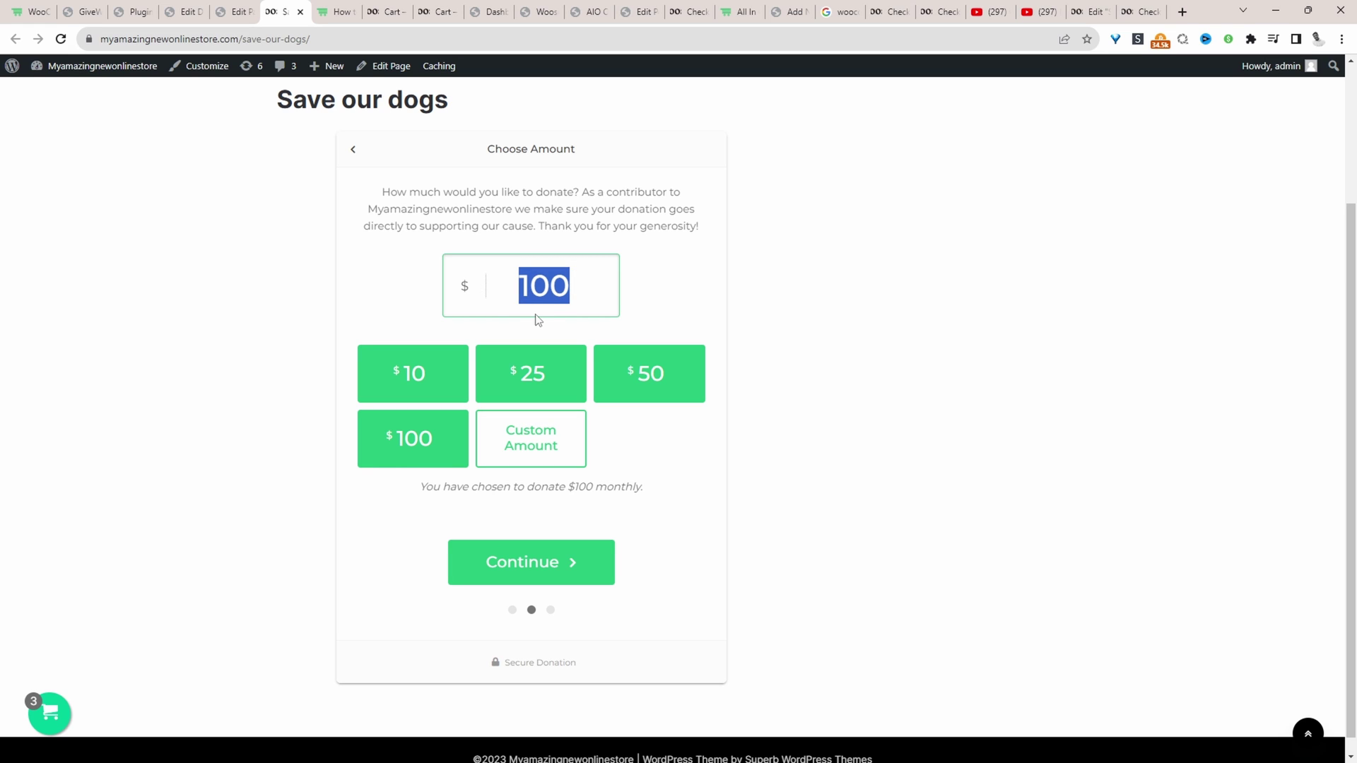
pyautogui.click(548, 392)
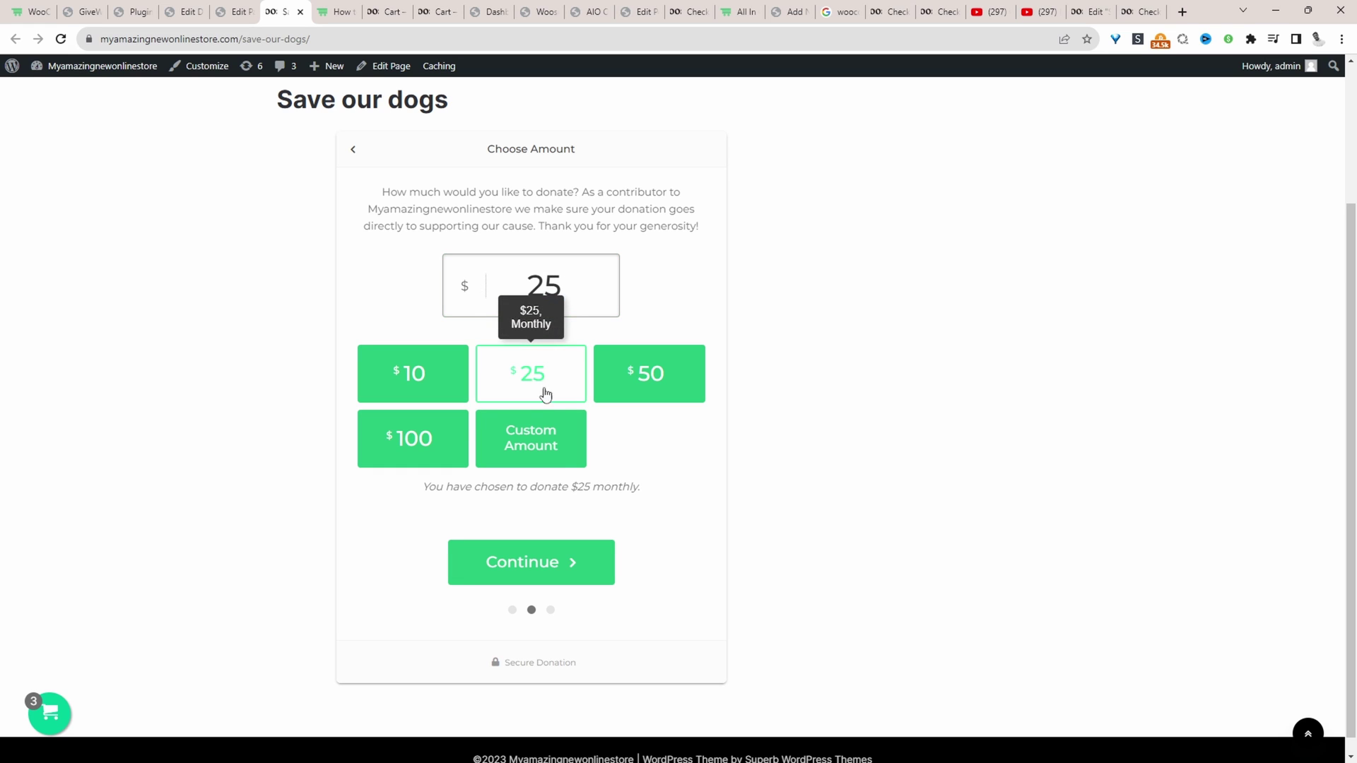
pyautogui.click(460, 570)
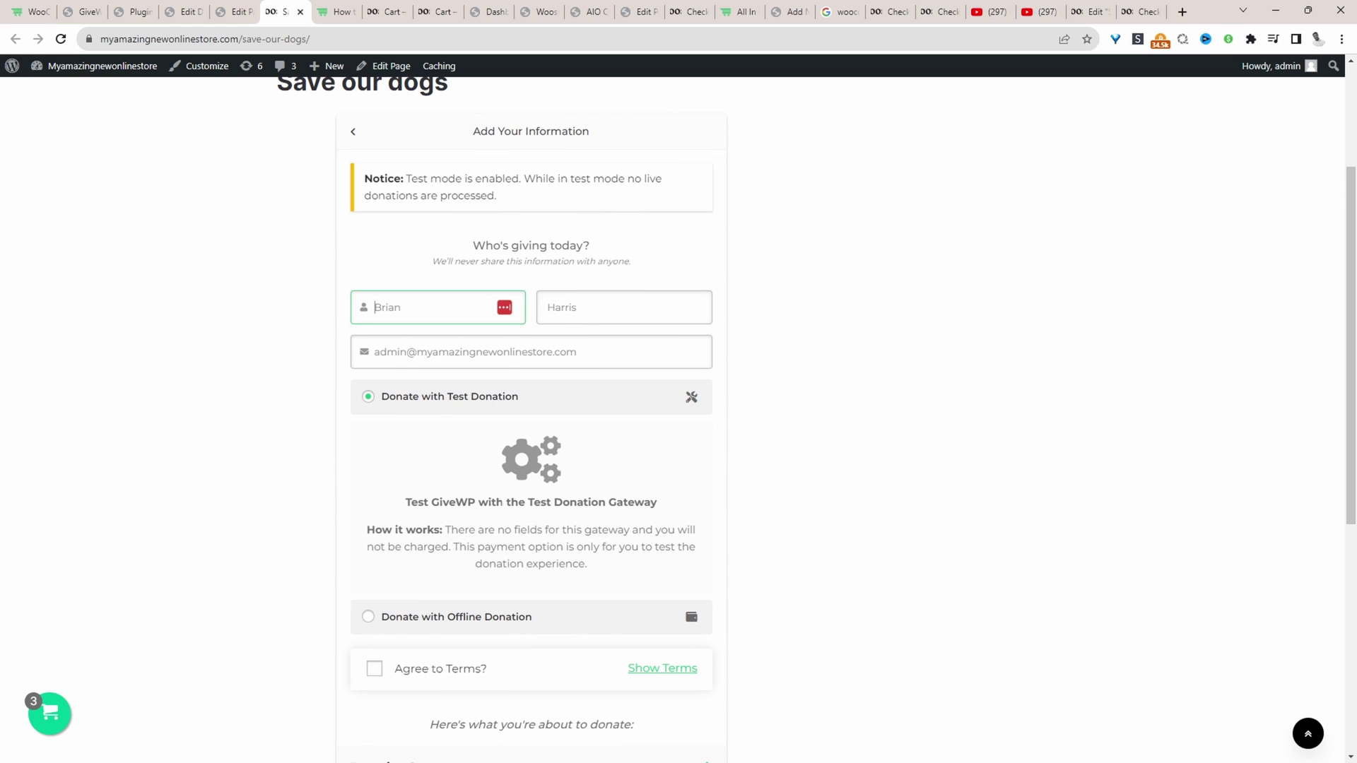
pyautogui.scroll(-3, 418, 584)
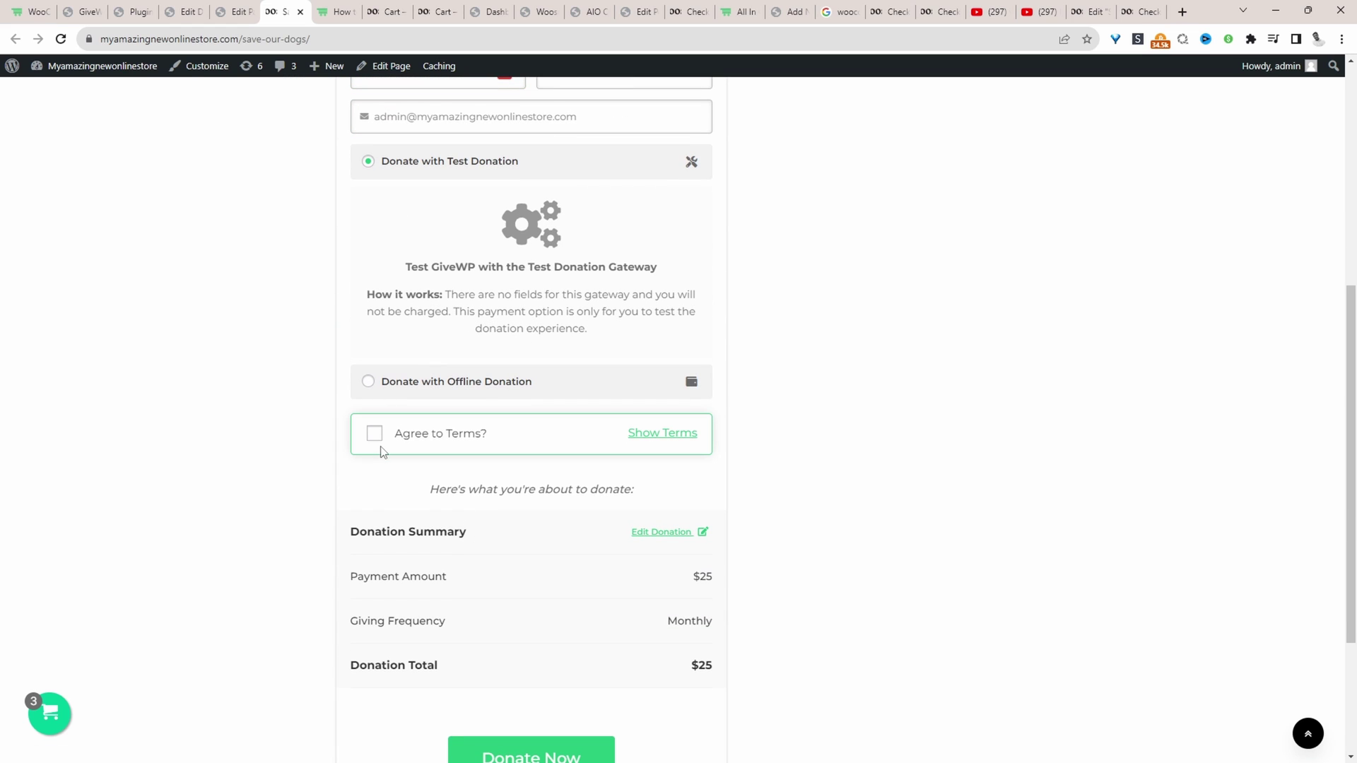
pyautogui.click(375, 434)
pyautogui.scroll(-3, 536, 697)
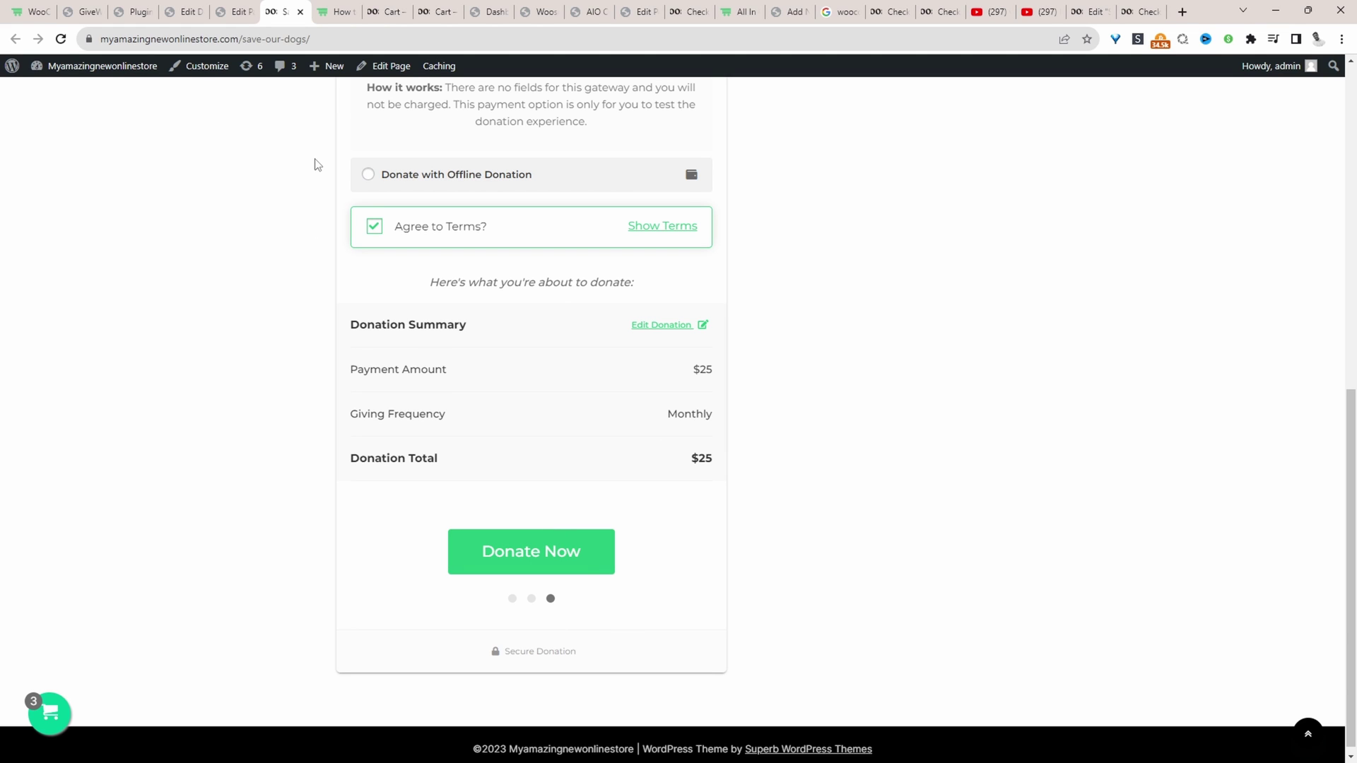
# Switch to the AOVUP recurring-donations article and find section 1, Install and Activate GiveWP
pyautogui.click(332, 12)
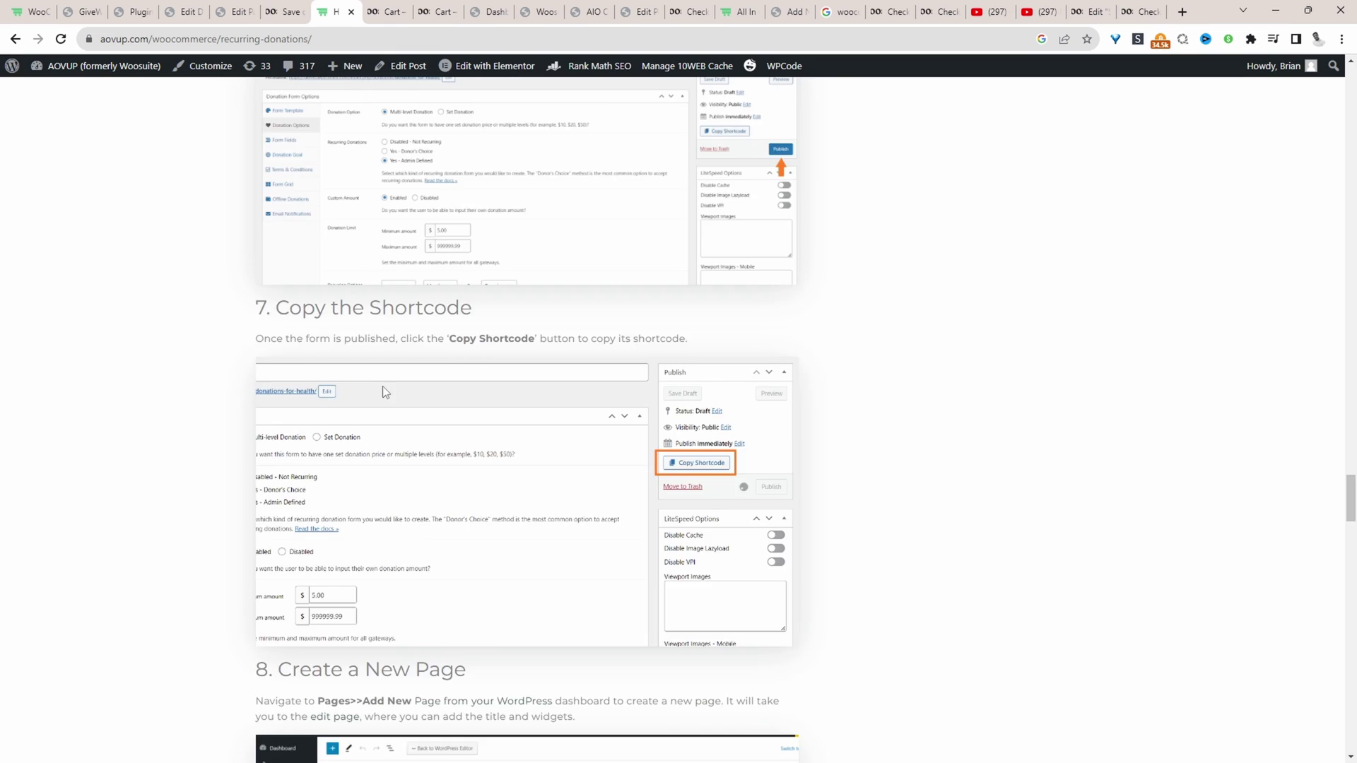
pyautogui.scroll(20, 383, 393)
pyautogui.scroll(-7, 366, 485)
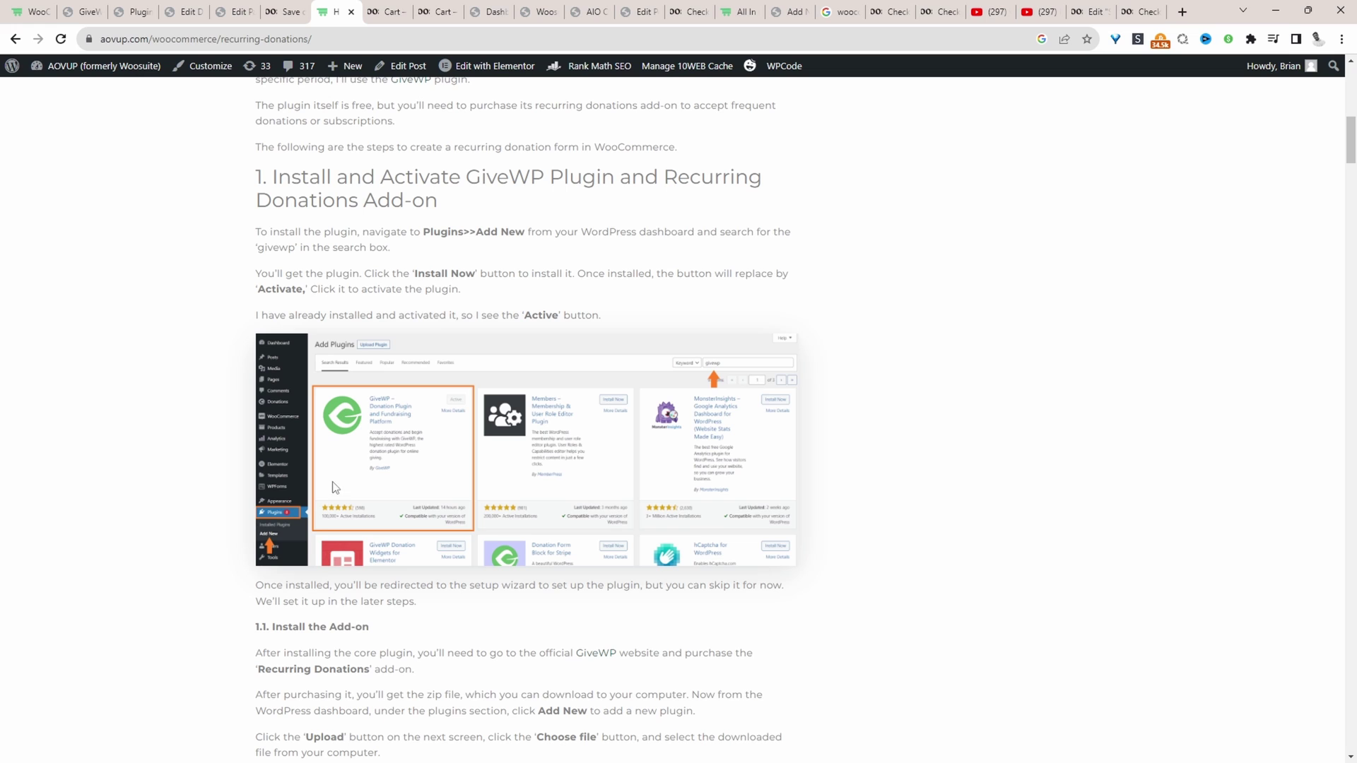
pyautogui.scroll(-1, 335, 487)
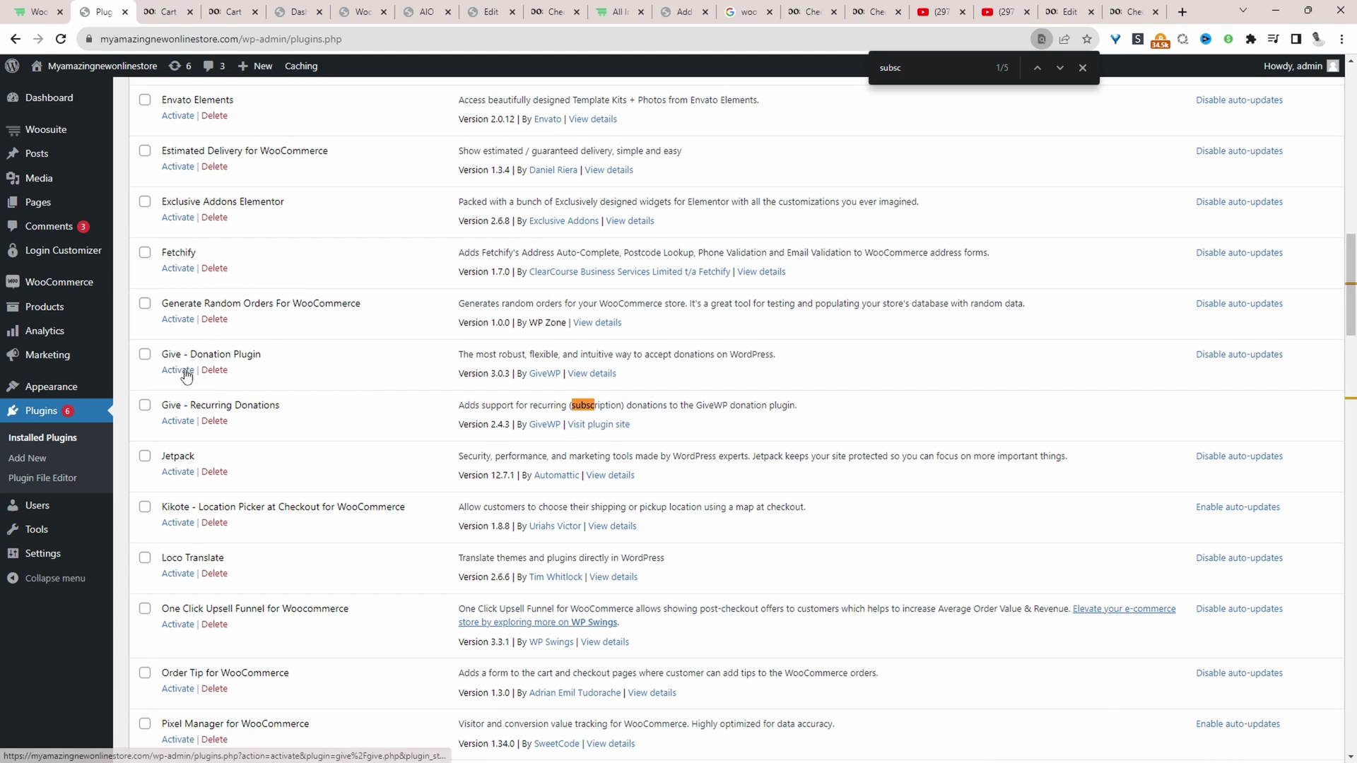
# Bulk-activate Give - Donation Plugin and Give - Recurring Donations from the Plugins list
pyautogui.click(145, 354)
pyautogui.click(145, 406)
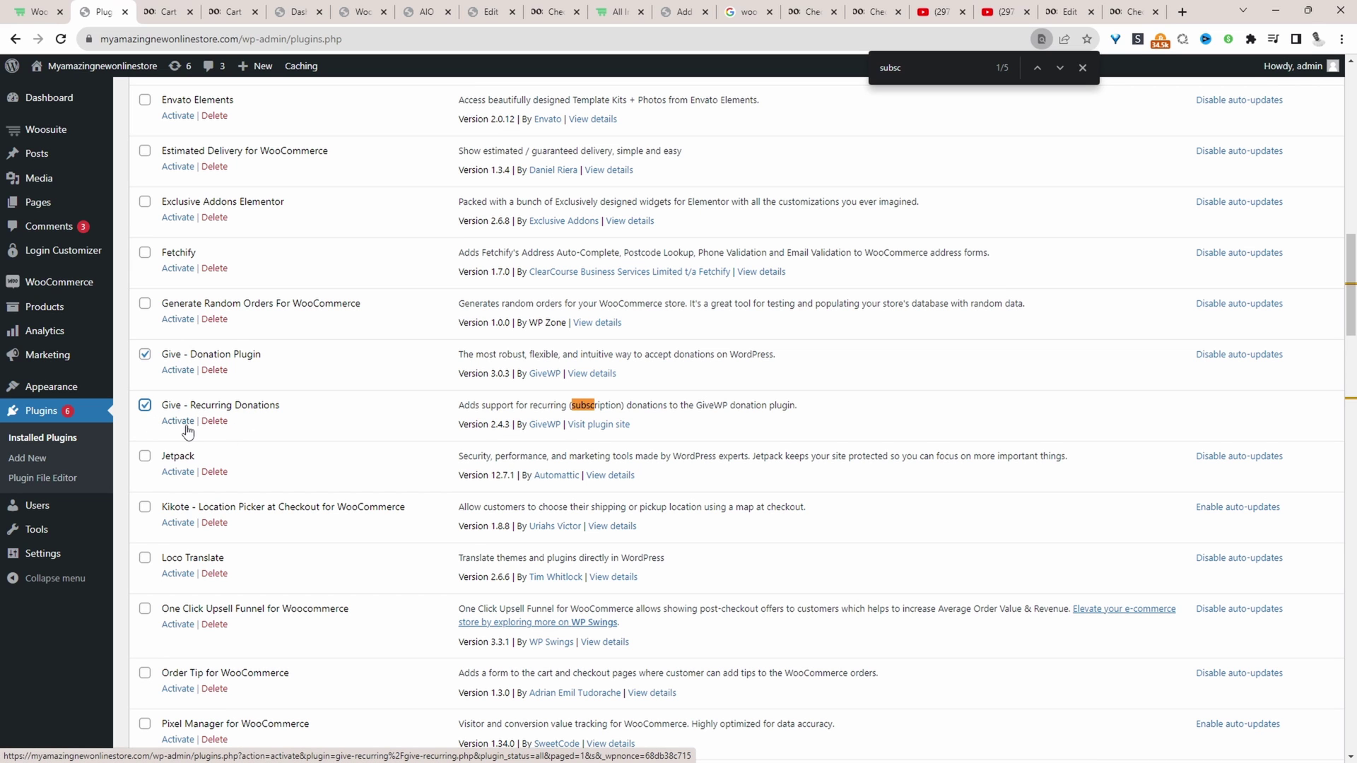
pyautogui.press('End')
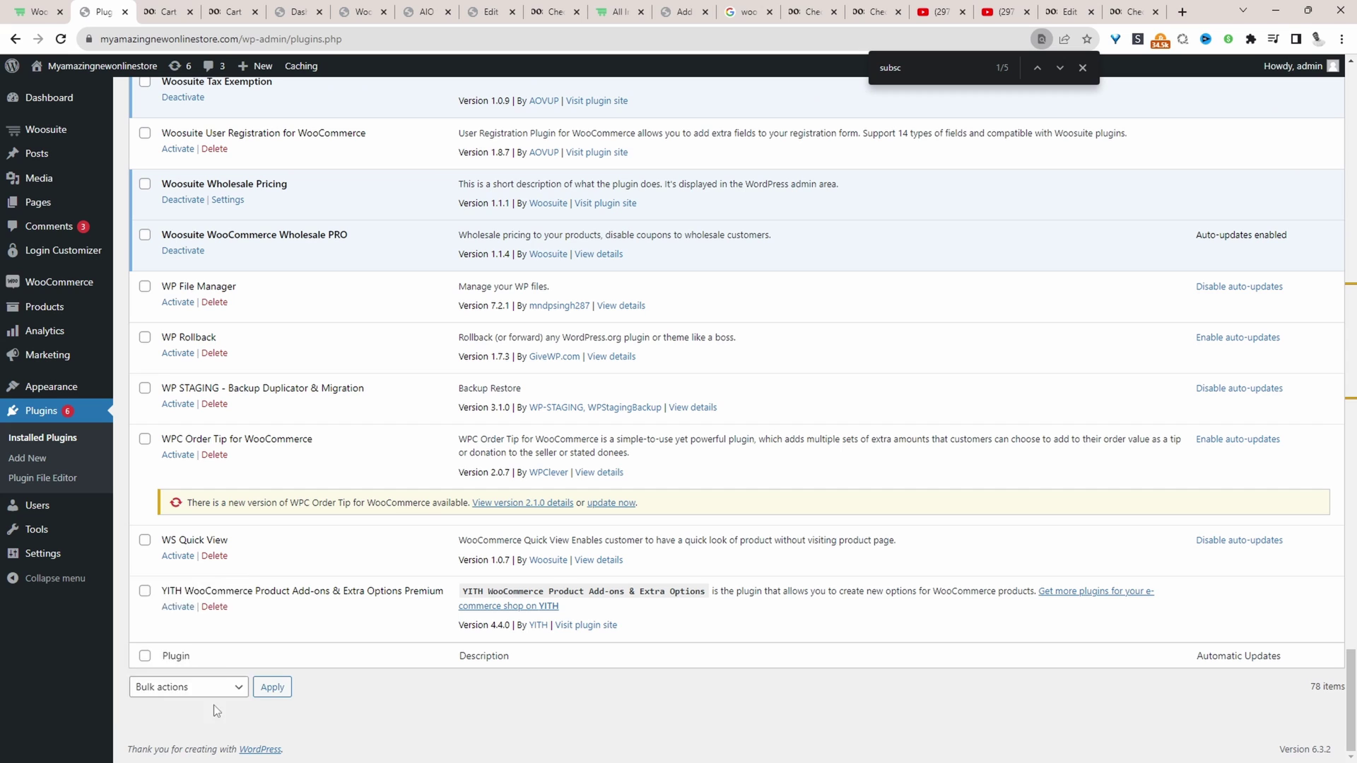
pyautogui.click(216, 711)
pyautogui.click(272, 687)
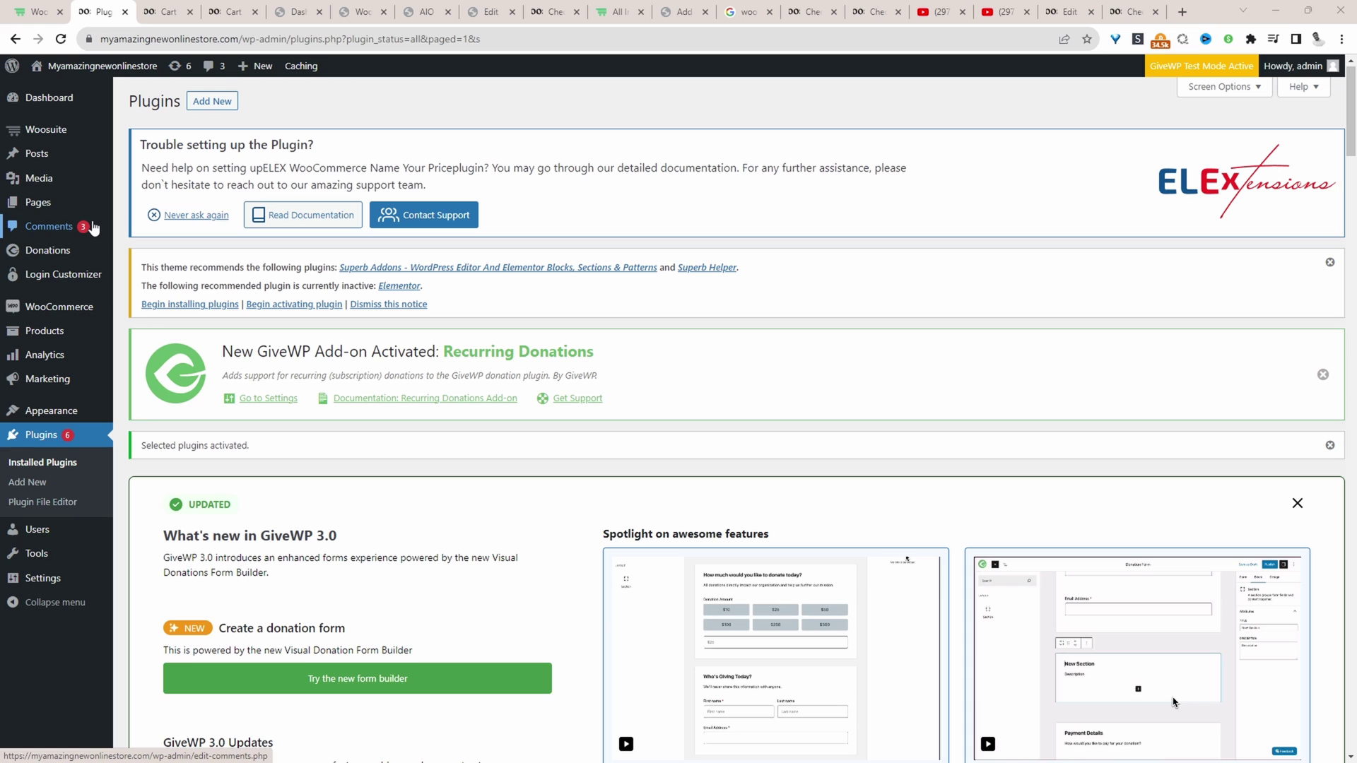
# Go to GiveWP Settings, Currency sub-tab, showing US Dollars with 2 decimals
pyautogui.moveTo(93, 258)
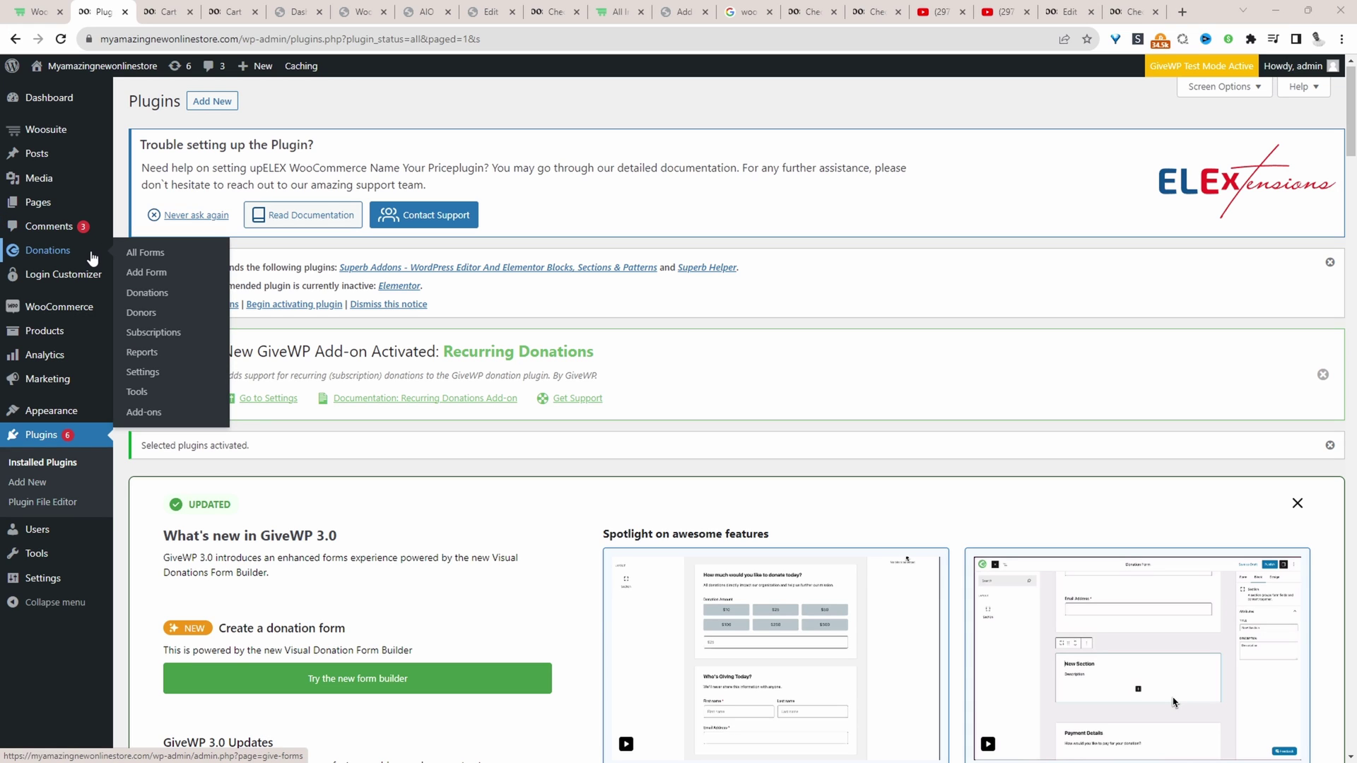
pyautogui.click(173, 374)
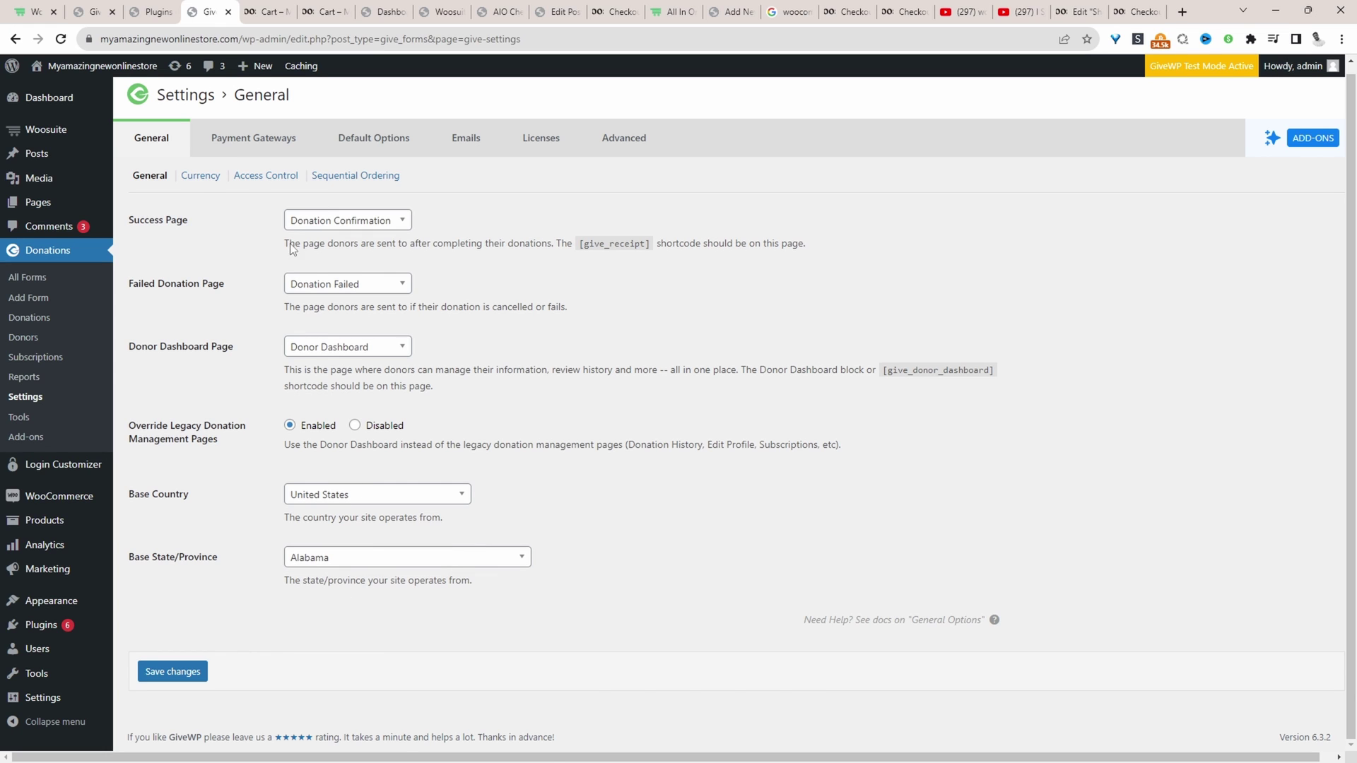
pyautogui.click(201, 178)
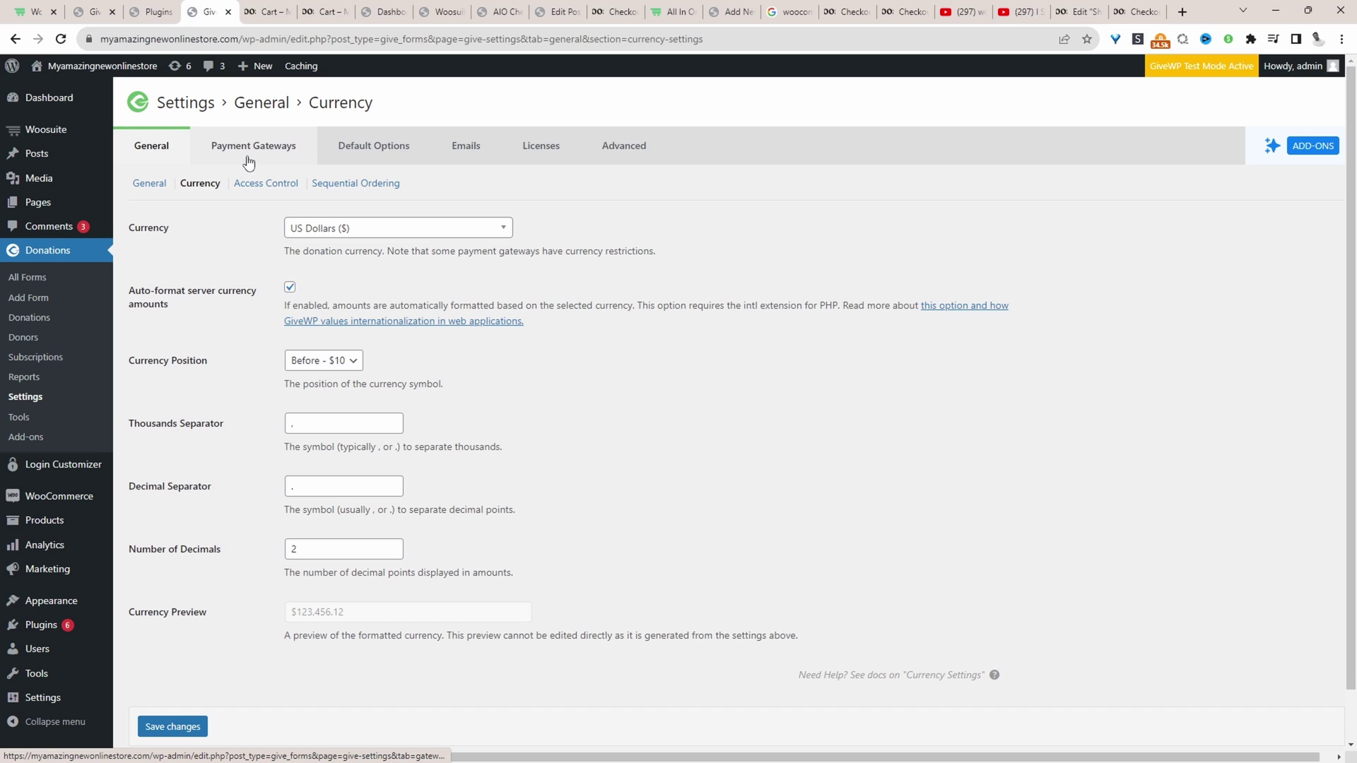
# Review the Payment Gateways and Stripe settings, ending on Default Options form fields
pyautogui.click(248, 160)
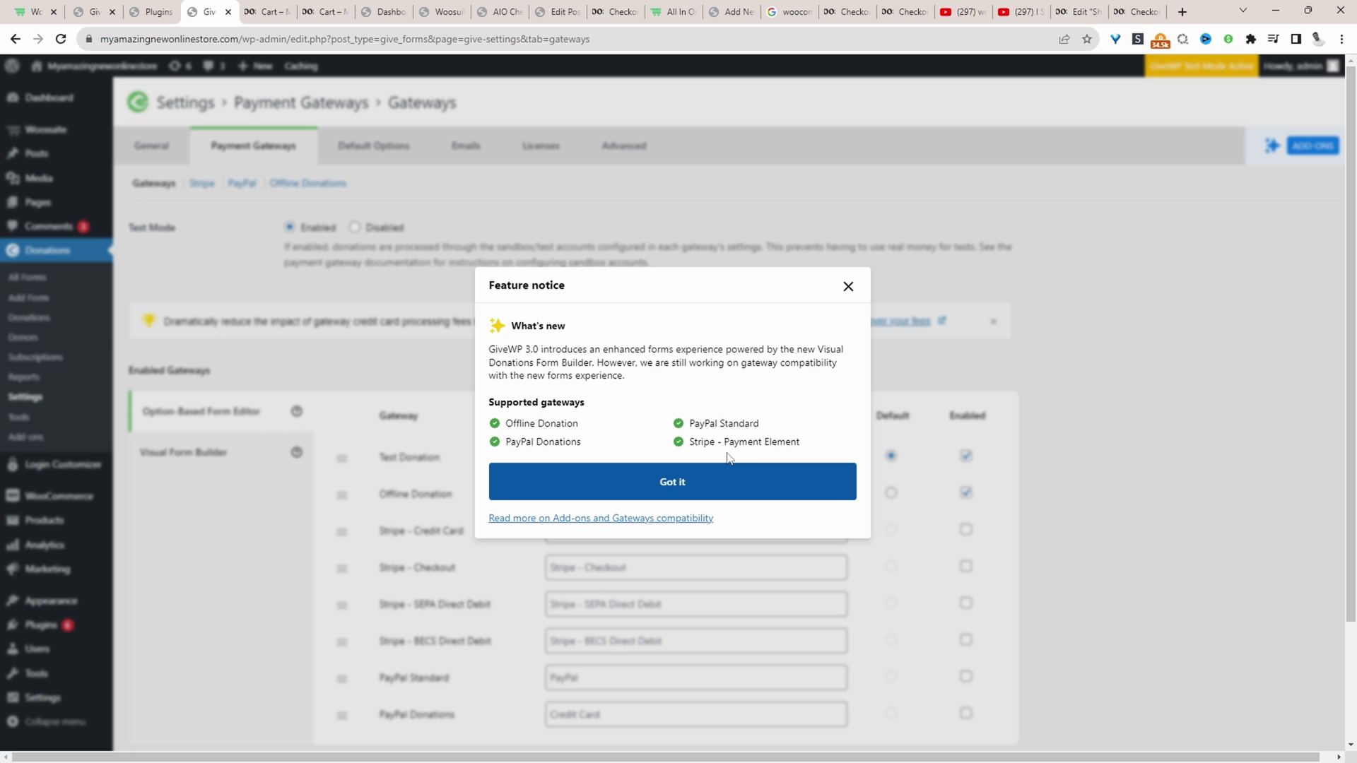
pyautogui.click(719, 478)
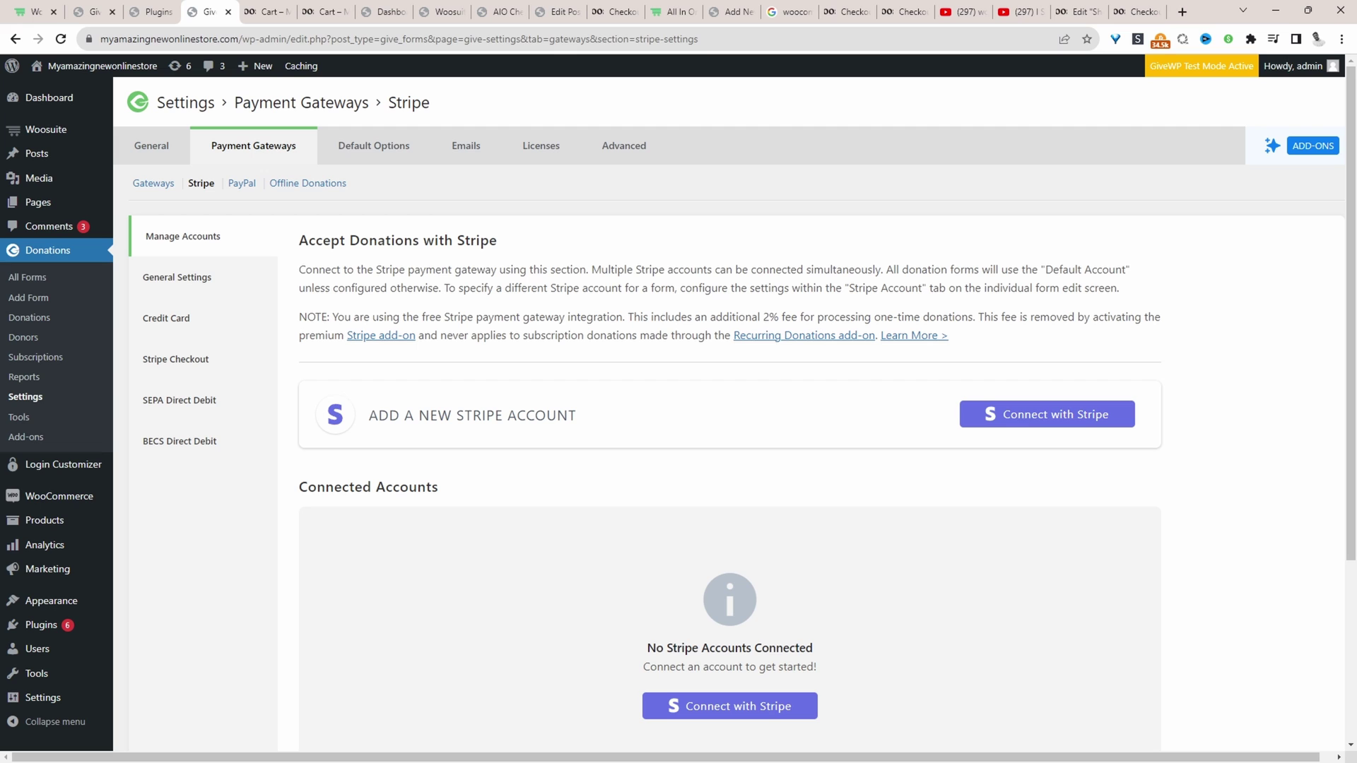
pyautogui.click(413, 152)
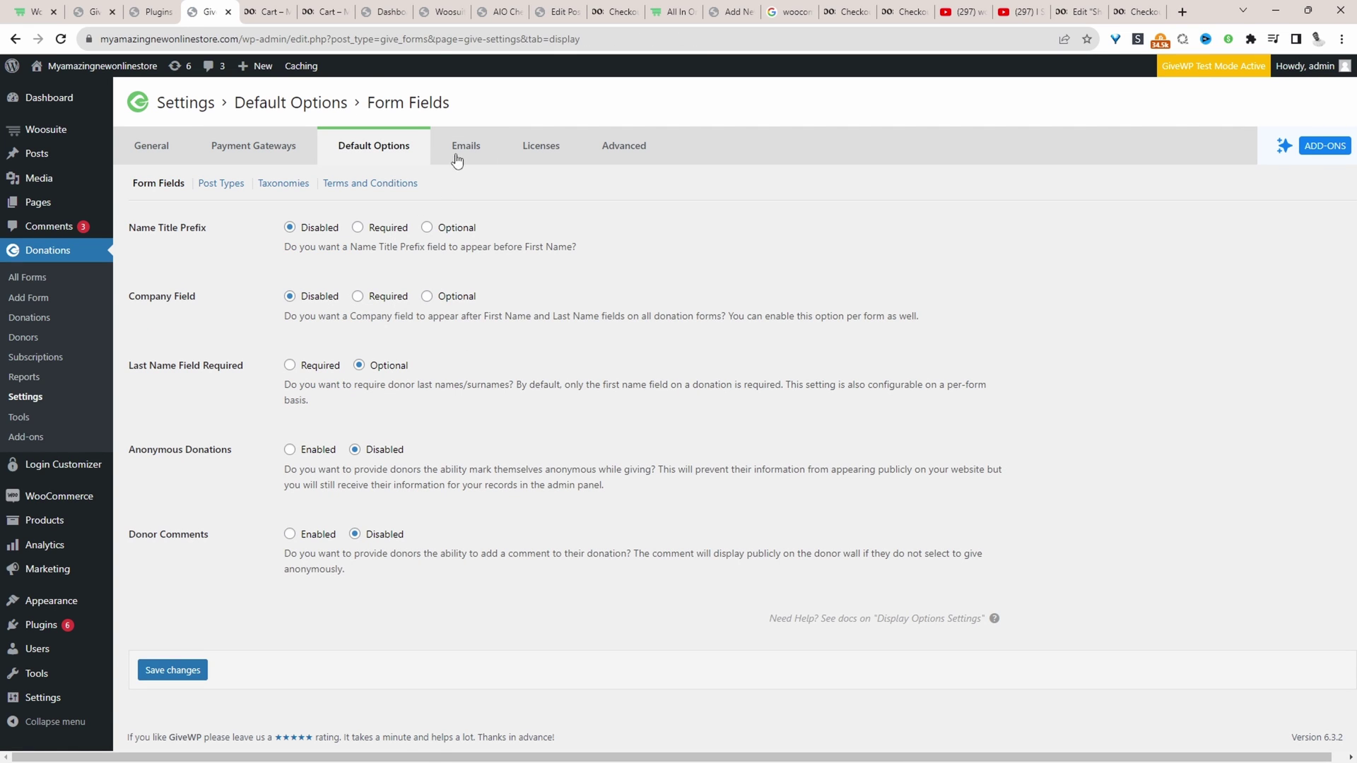
# Browse the Donor Emails list, including Donation Receipt and Subscription Cancelled Email
pyautogui.click(459, 147)
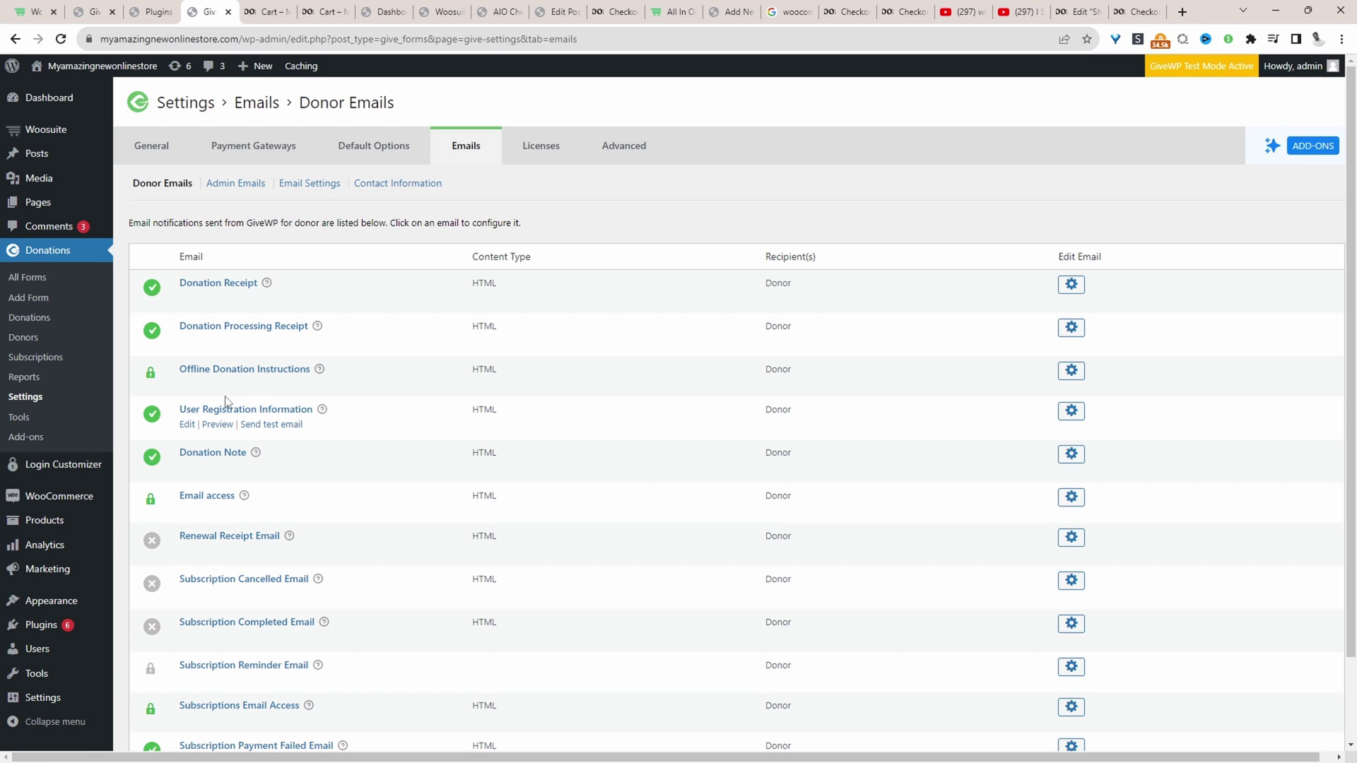
pyautogui.scroll(-2, 226, 424)
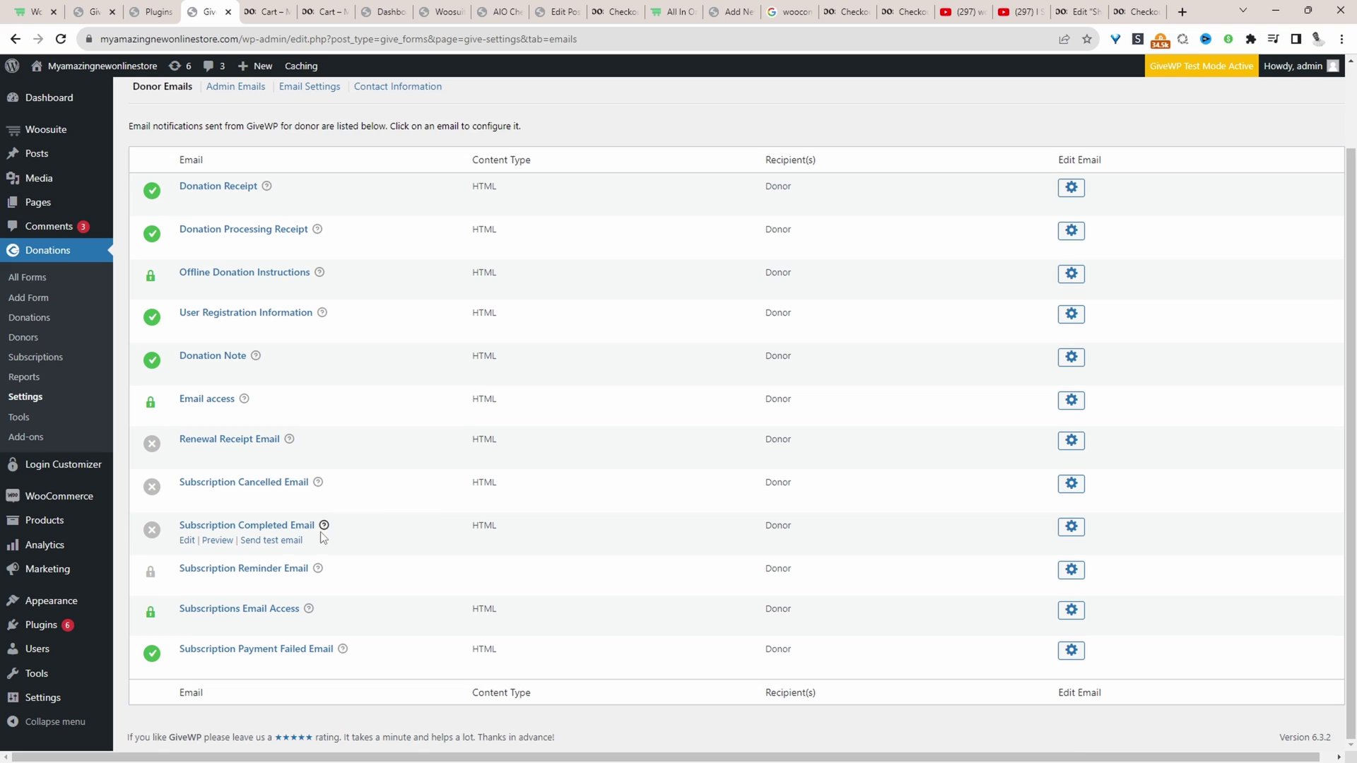
pyautogui.scroll(2, 212, 459)
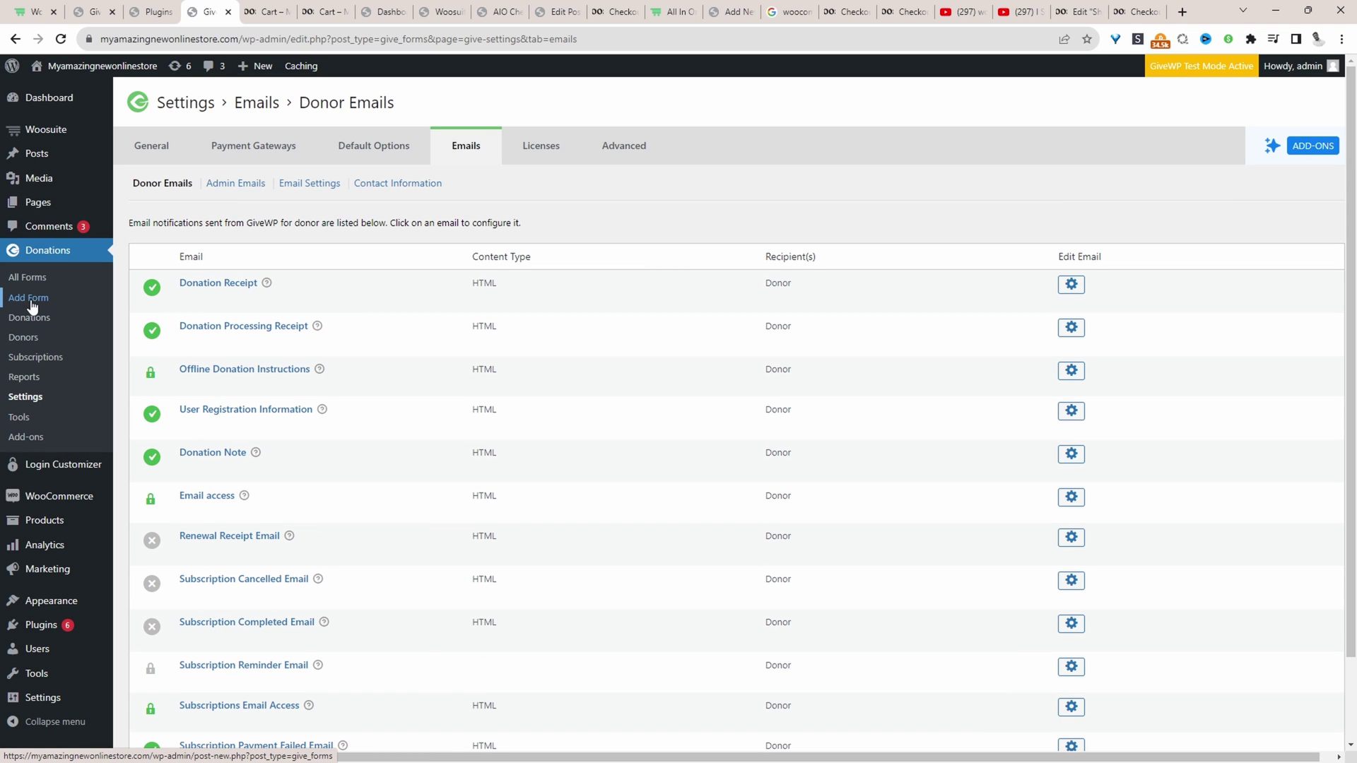
pyautogui.click(35, 305)
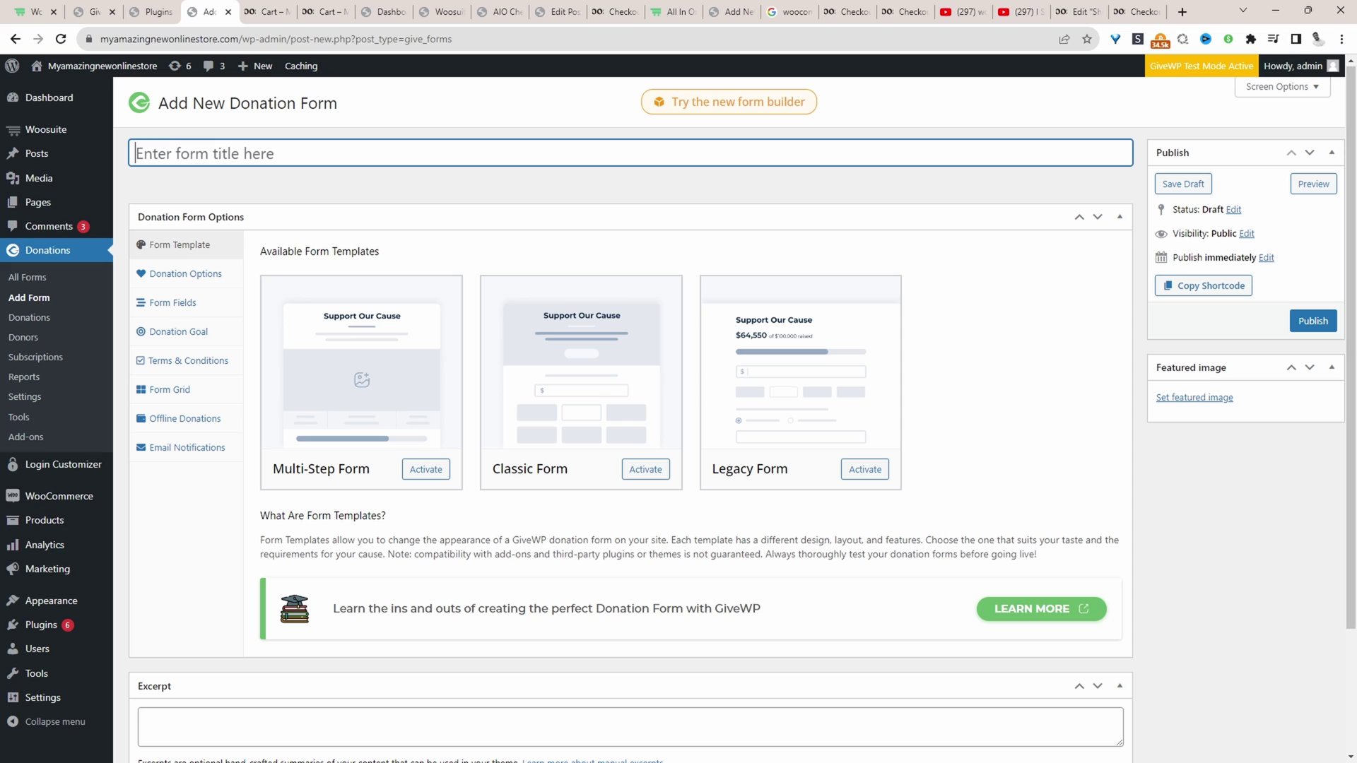
pyautogui.write('Support injured dogs')
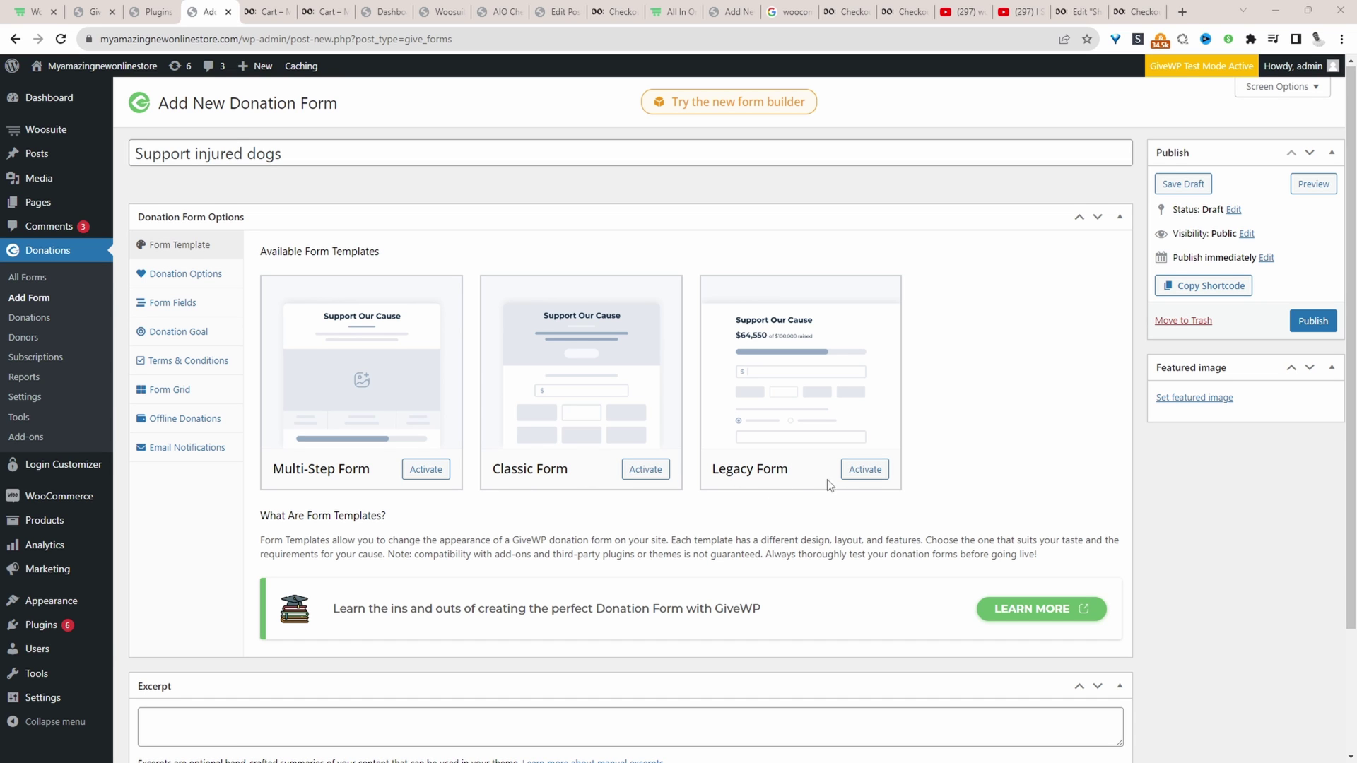
pyautogui.click(428, 472)
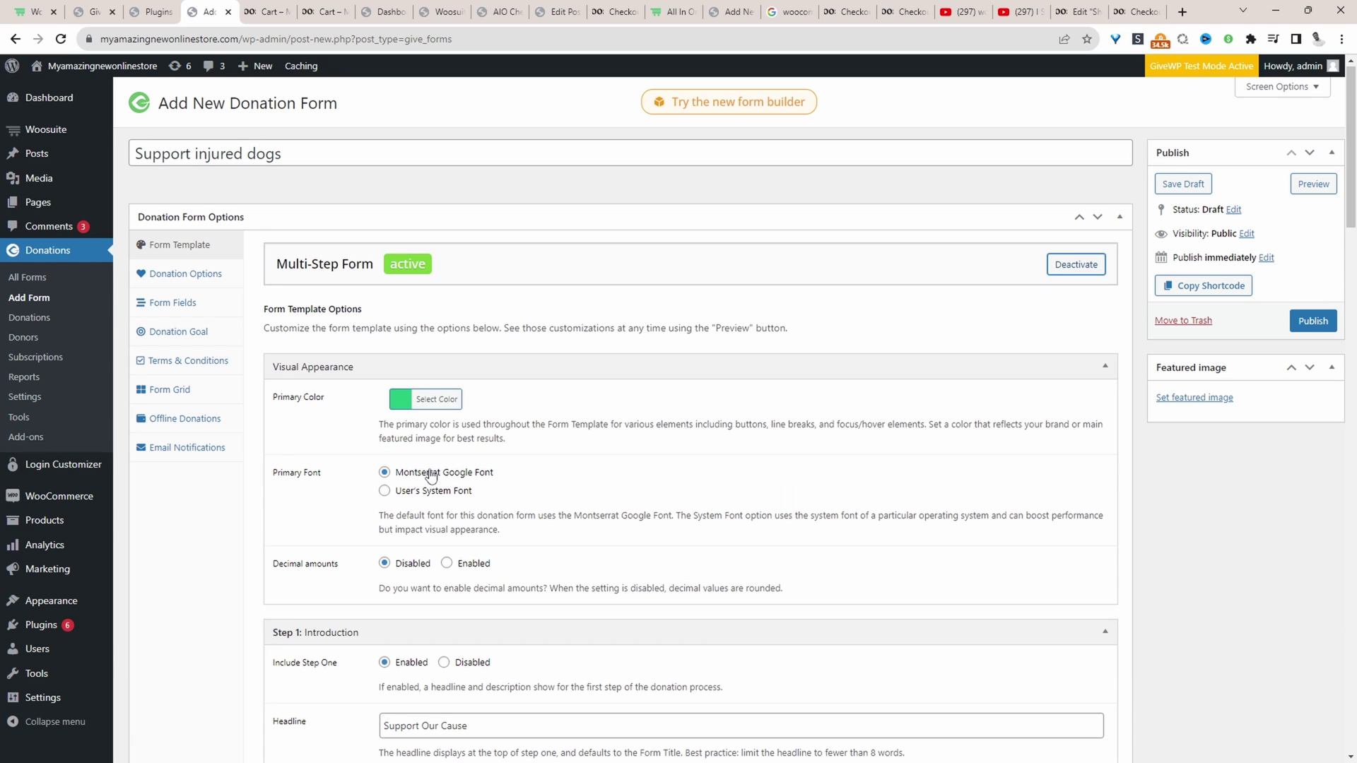
pyautogui.scroll(-2, 336, 381)
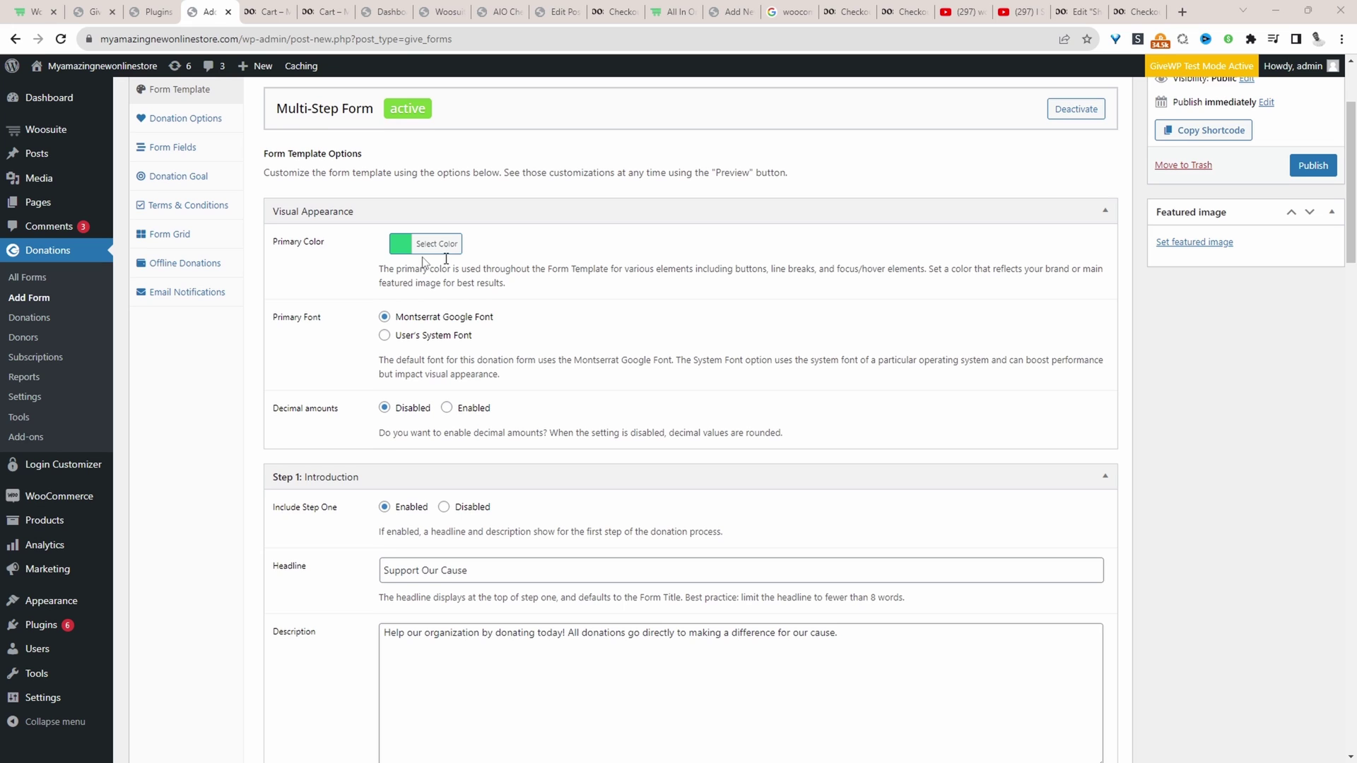
pyautogui.scroll(-3, 471, 446)
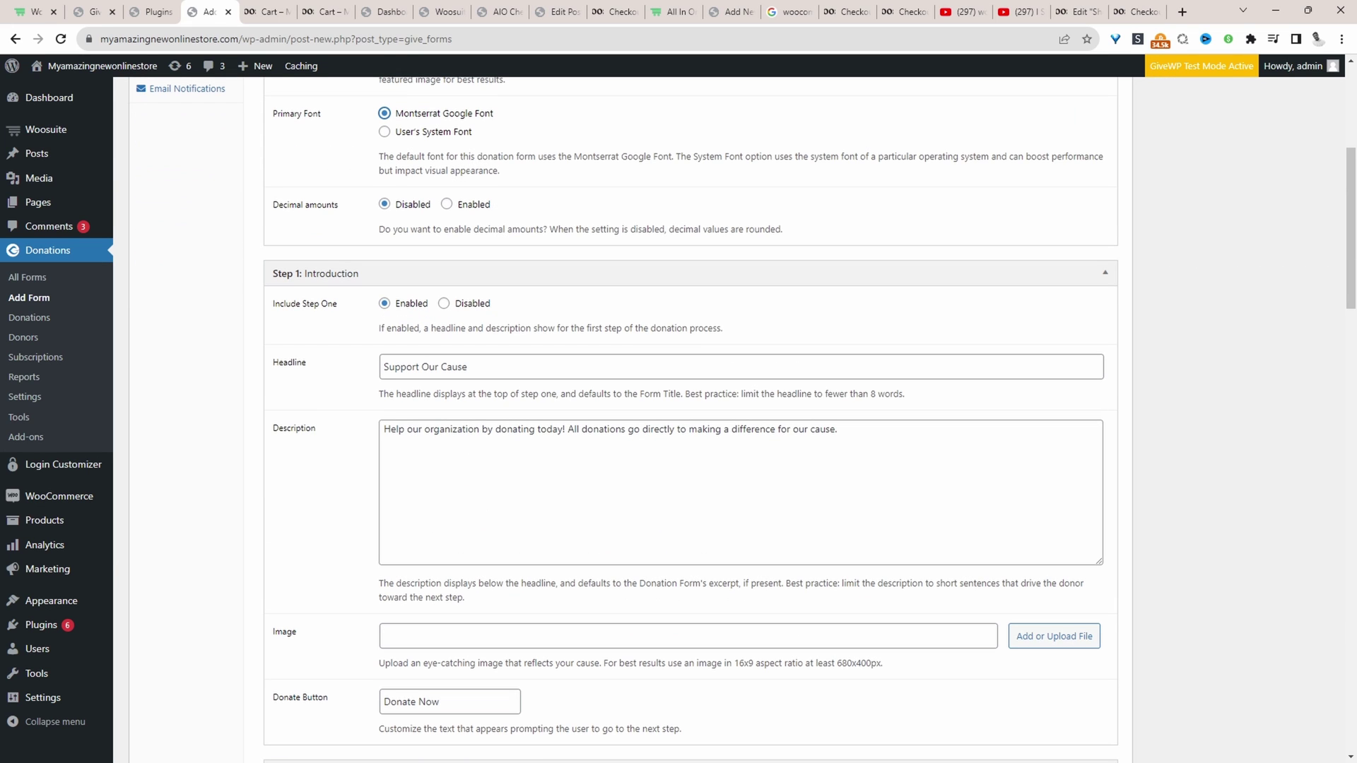
pyautogui.scroll(-1, 478, 357)
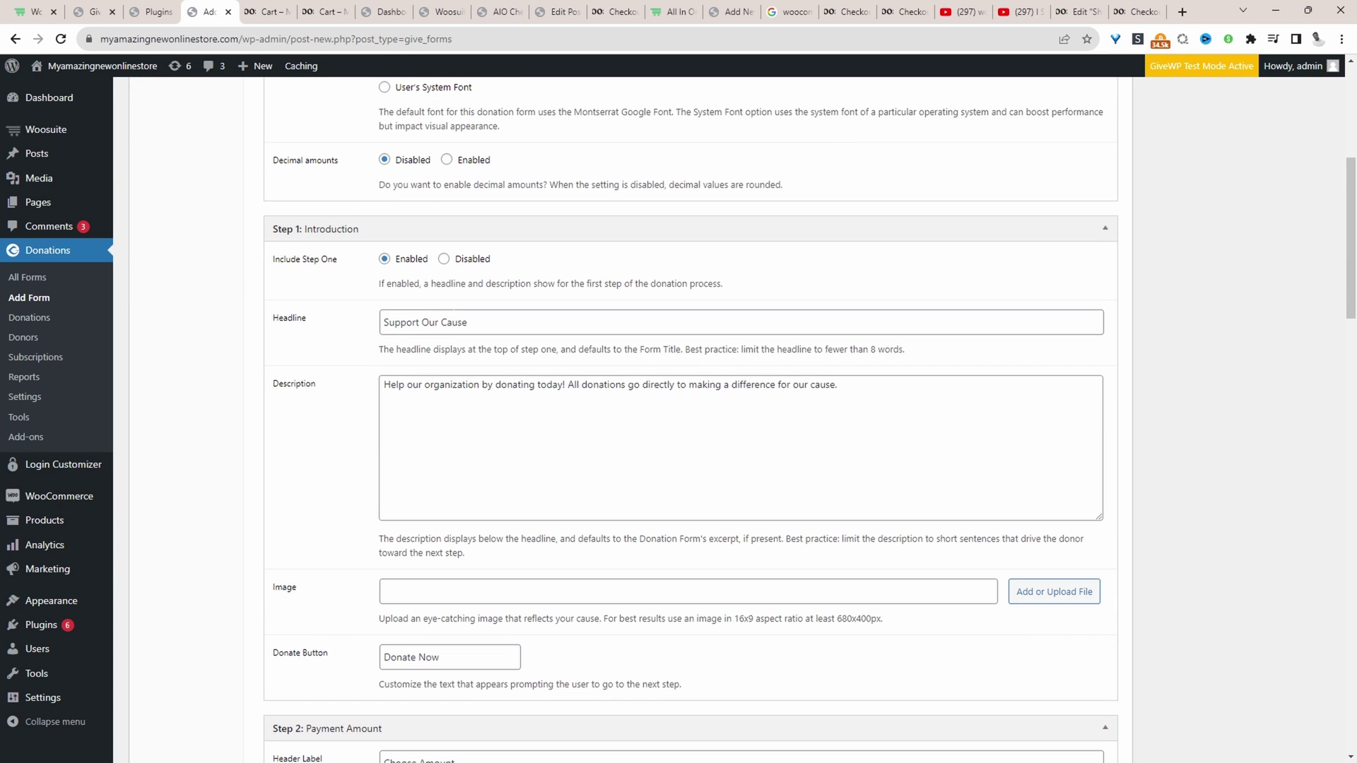
pyautogui.moveTo(520, 319); pyautogui.dragTo(388, 322)
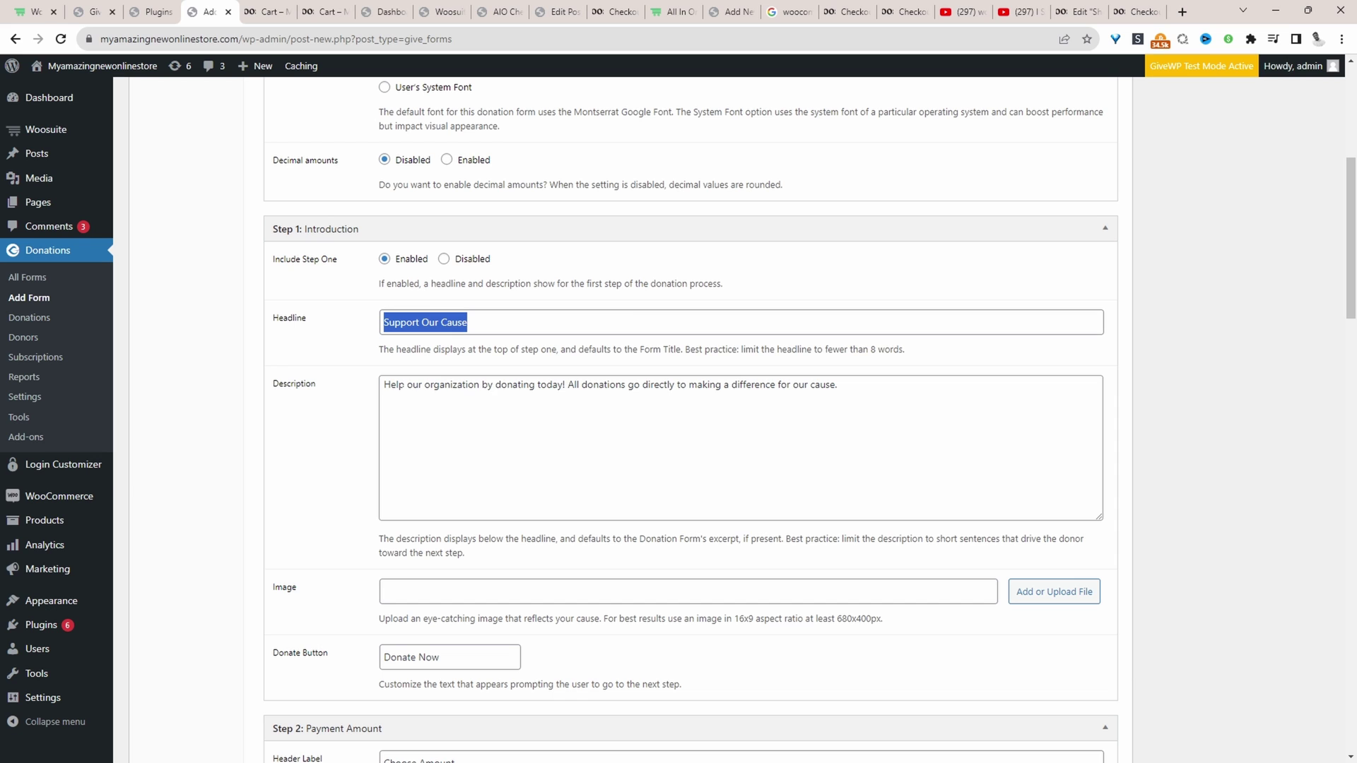
pyautogui.click(530, 418)
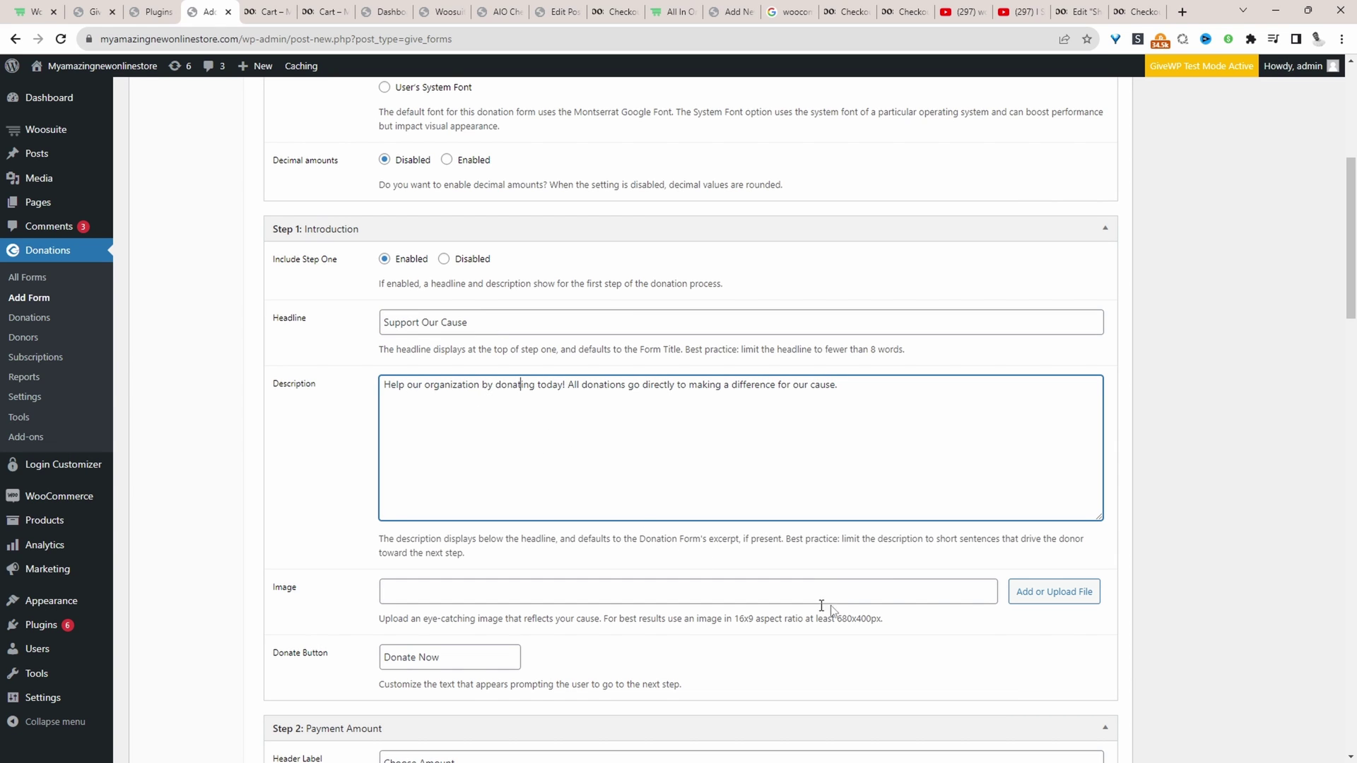
pyautogui.scroll(-4, 518, 139)
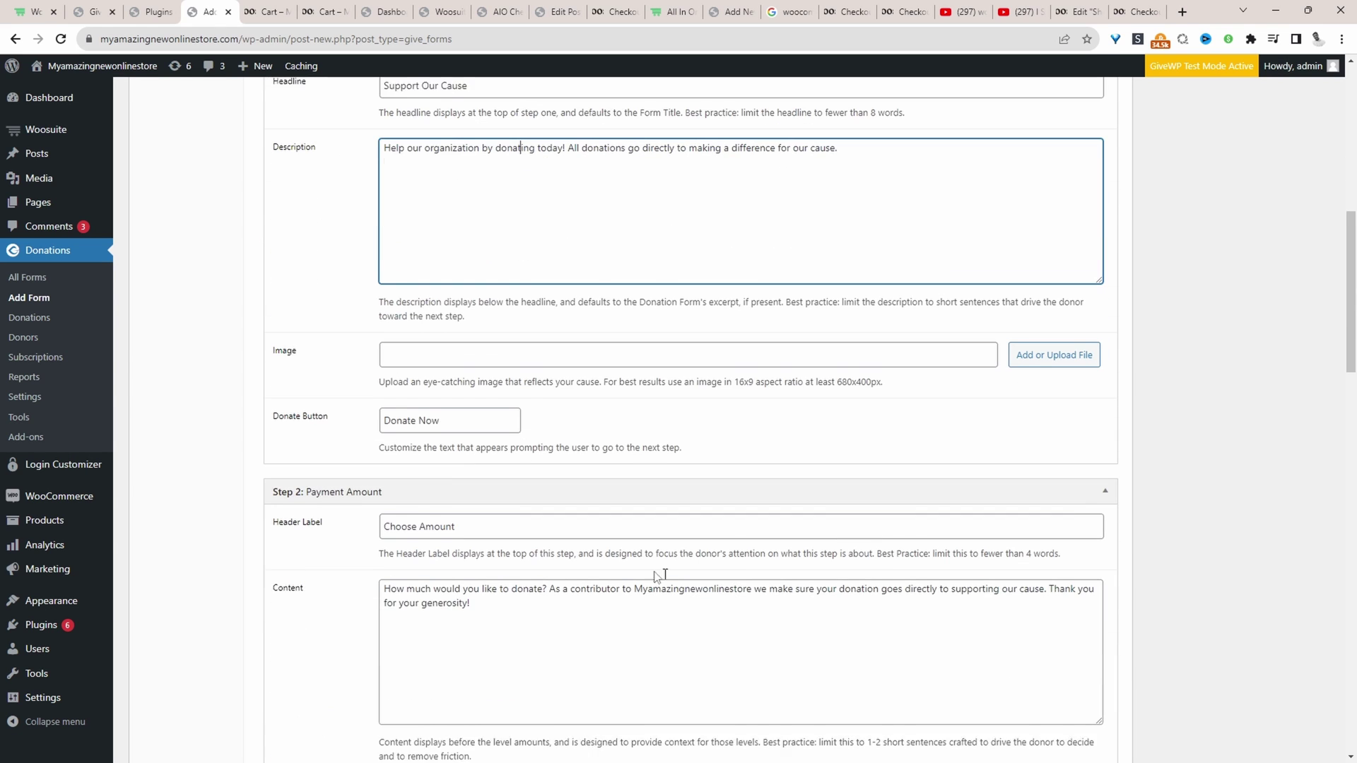
pyautogui.scroll(-3, 468, 337)
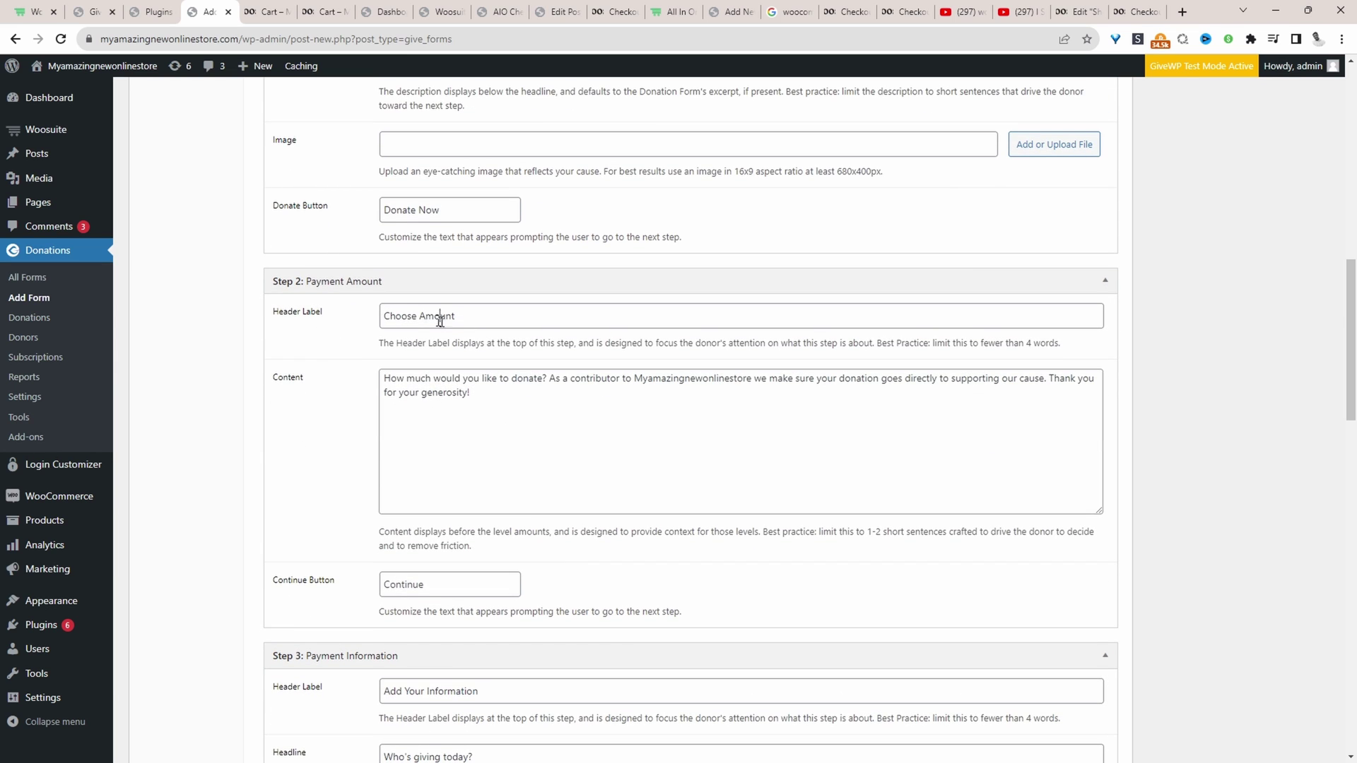
pyautogui.moveTo(440, 320); pyautogui.dragTo(346, 327)
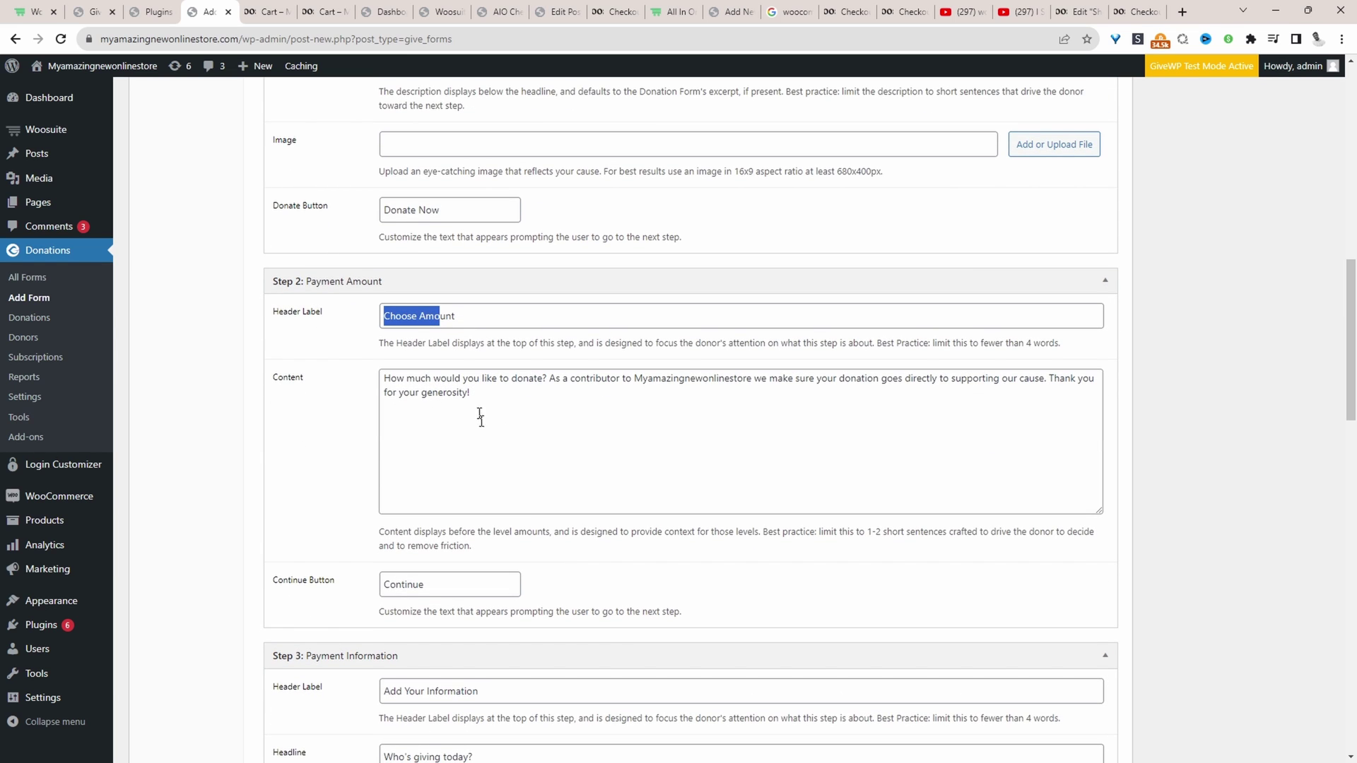
pyautogui.scroll(-6, 480, 417)
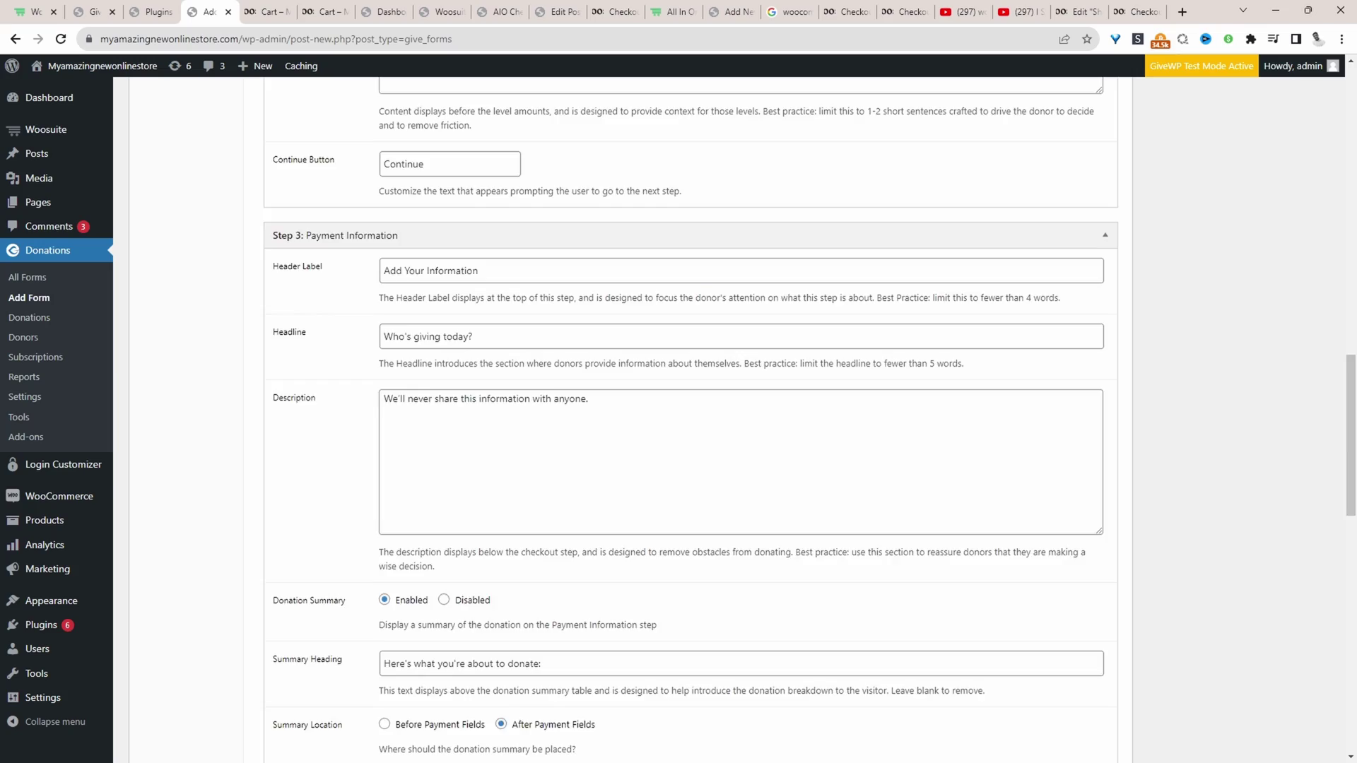
pyautogui.scroll(-12, 476, 512)
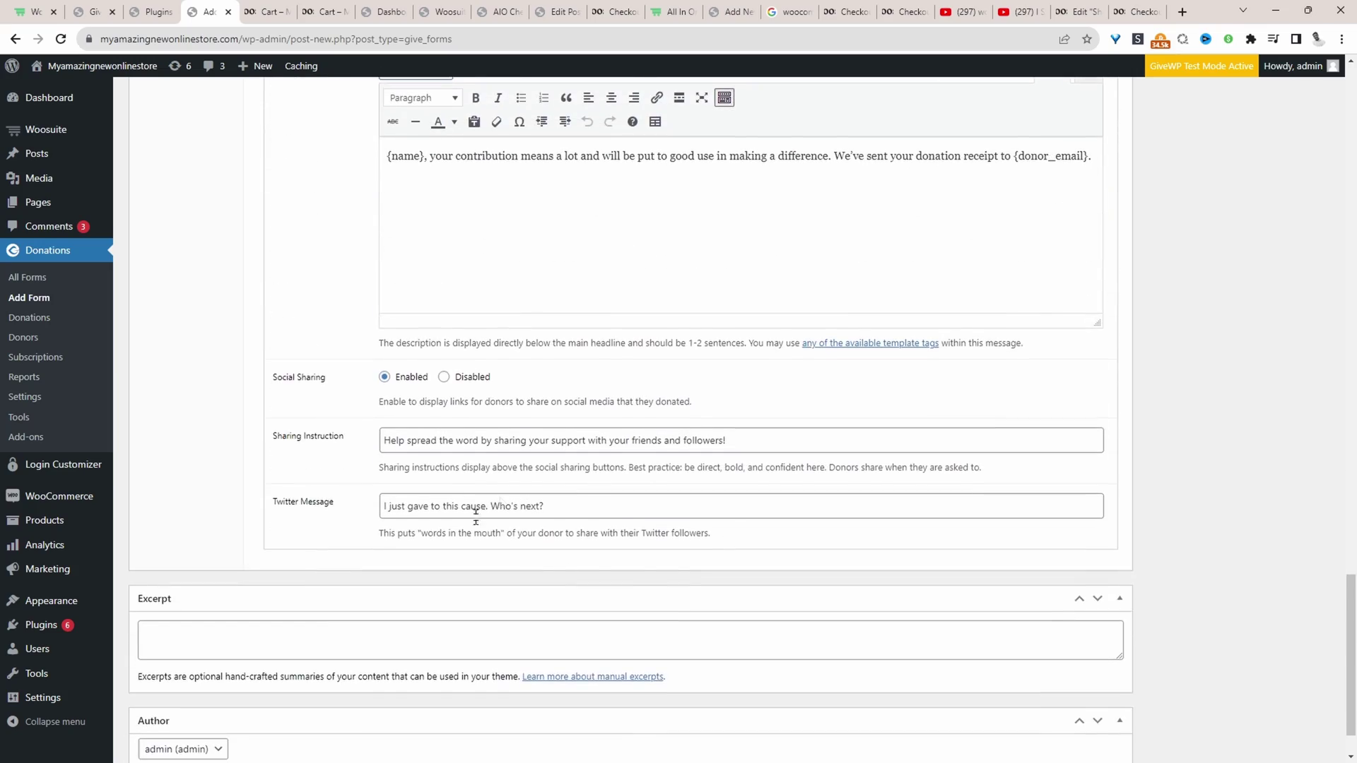
pyautogui.scroll(-1, 545, 569)
pyautogui.scroll(10, 545, 569)
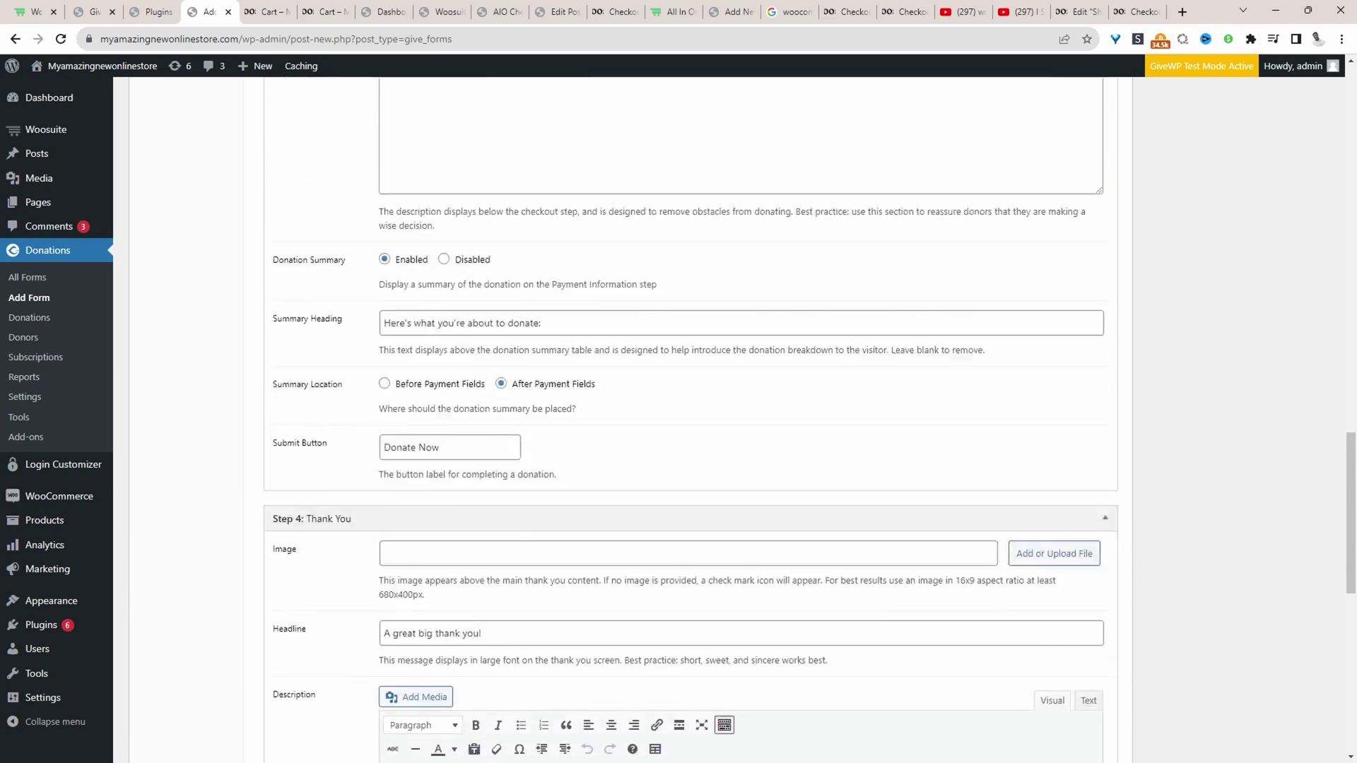
pyautogui.scroll(18, 340, 267)
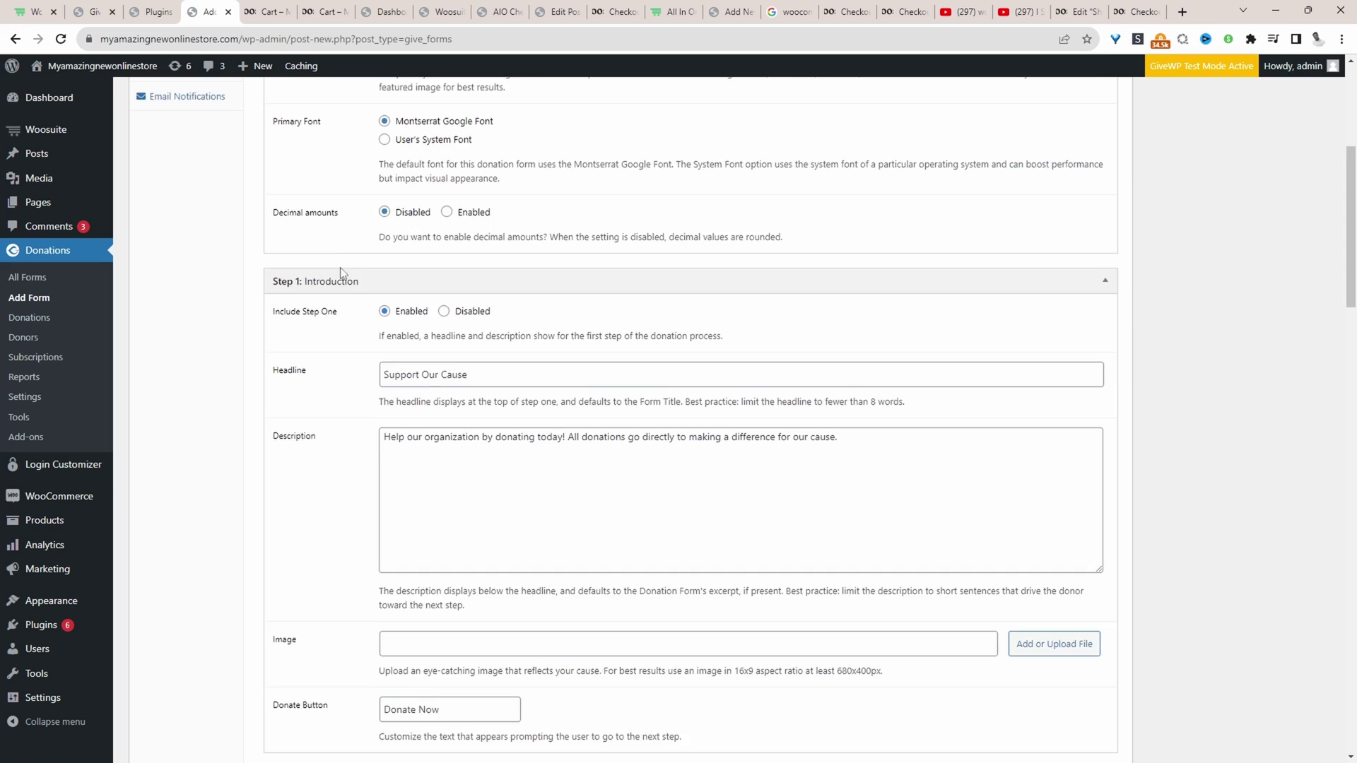
# In Donation Options, keep the form as a Multi-level Donation rather than a set amount
pyautogui.scroll(5, 341, 267)
pyautogui.click(185, 274)
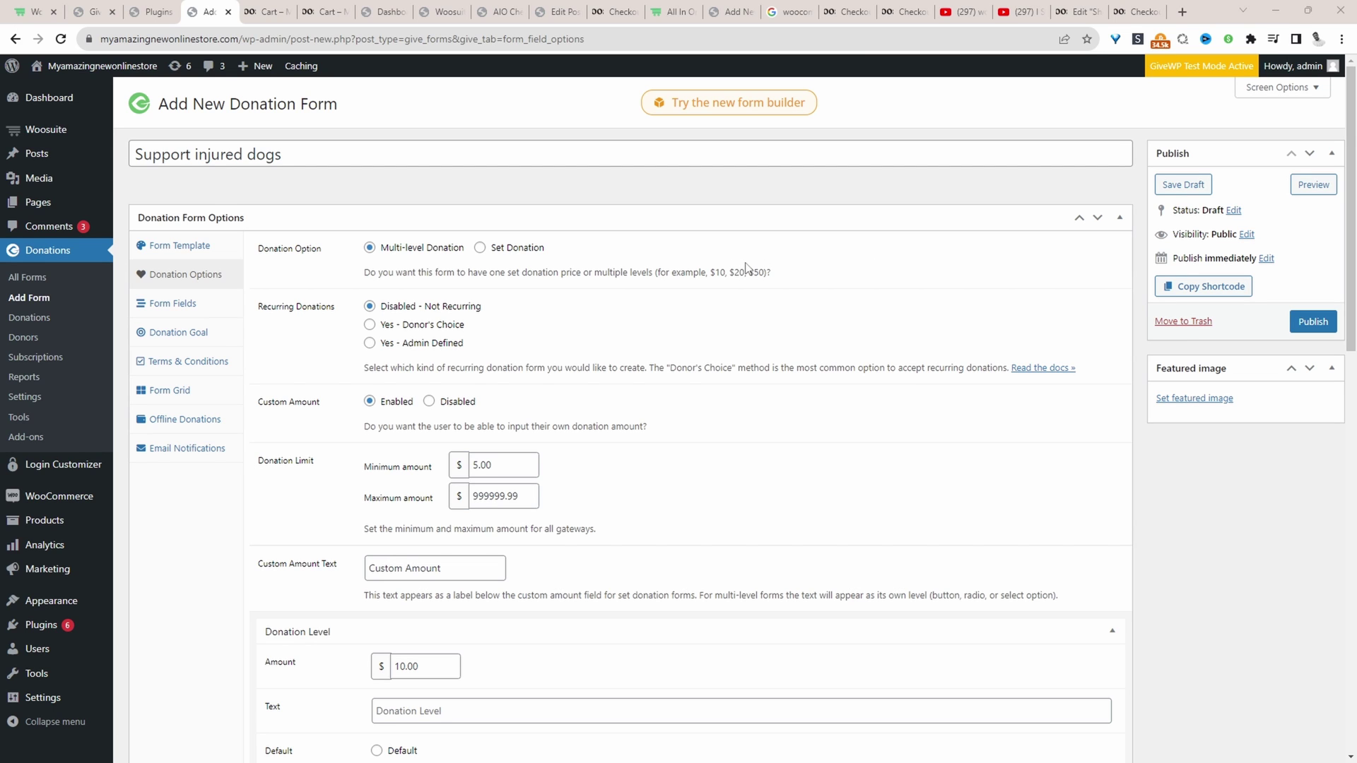
pyautogui.click(519, 248)
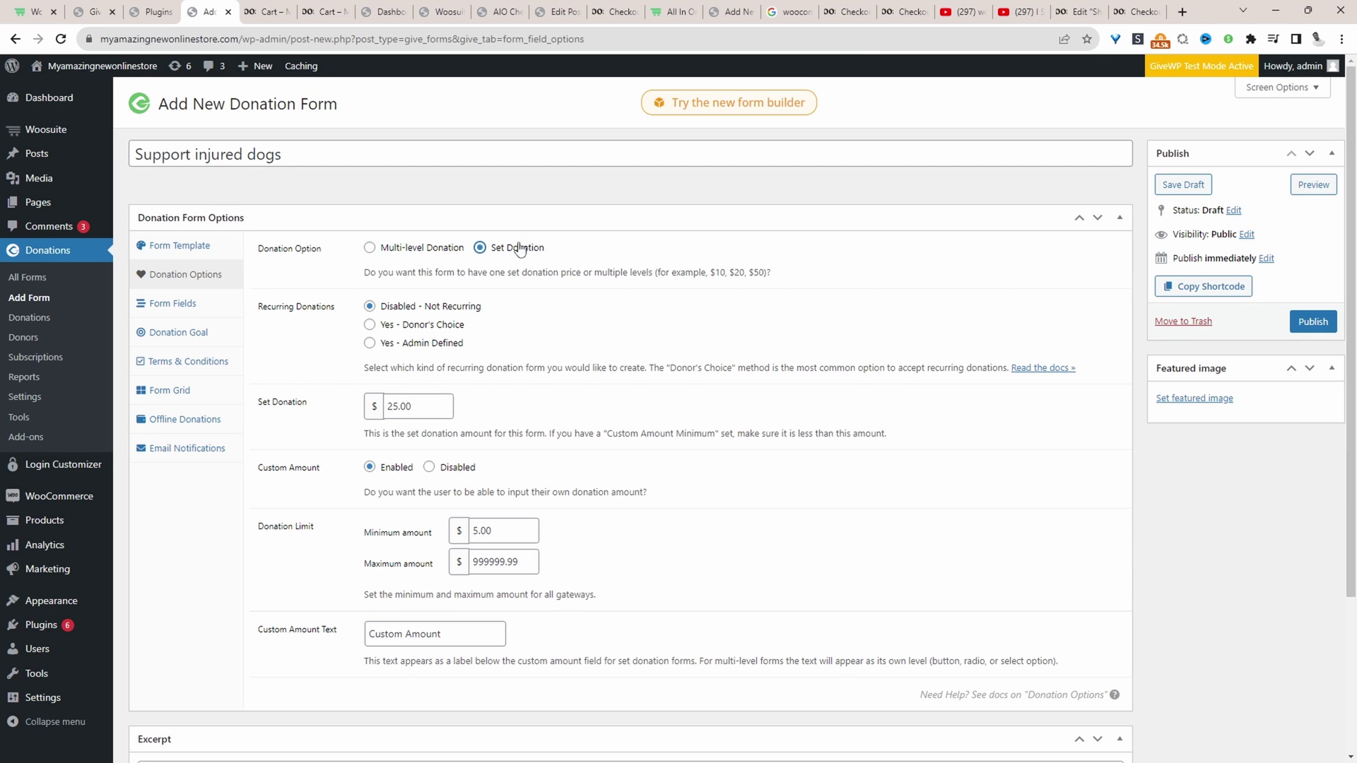
pyautogui.click(409, 248)
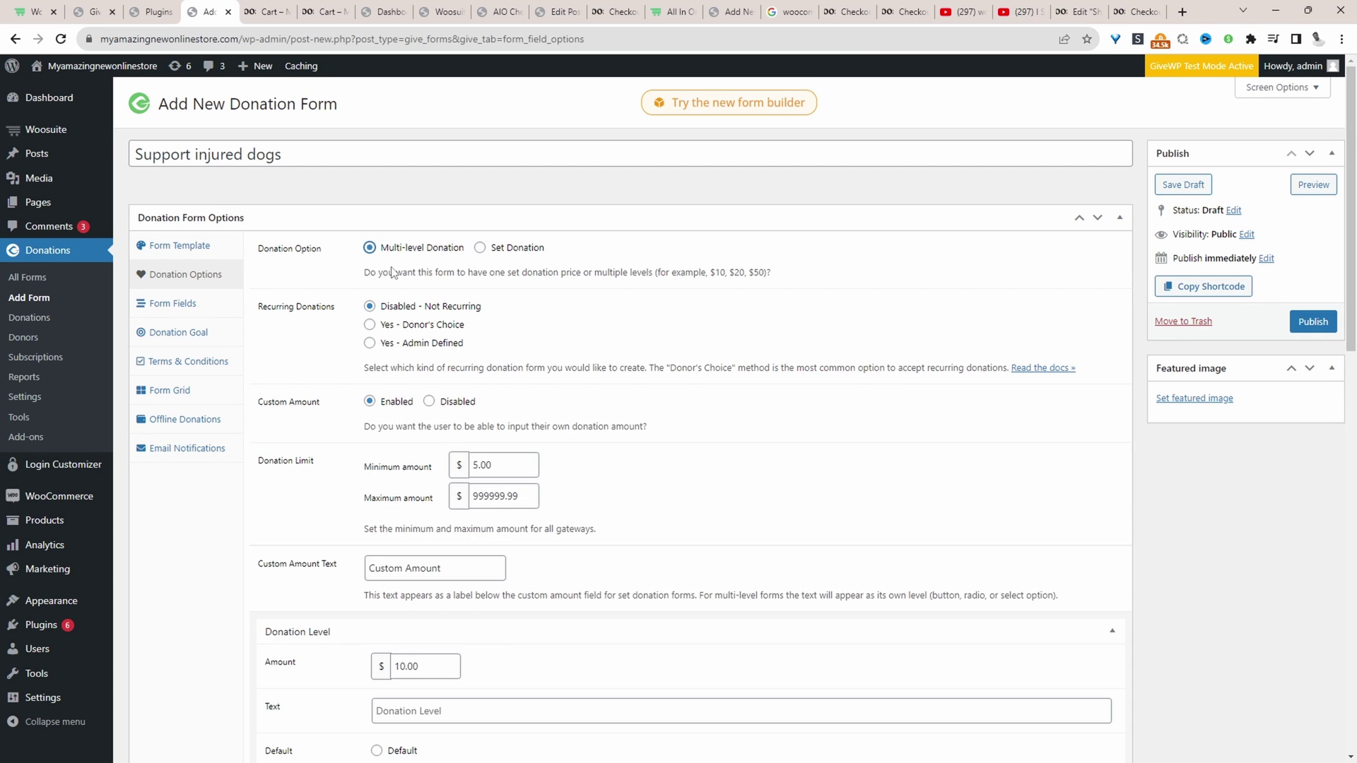
# Set Recurring Donations to Yes - Admin Defined, billed every month, Ongoing
pyautogui.click(419, 345)
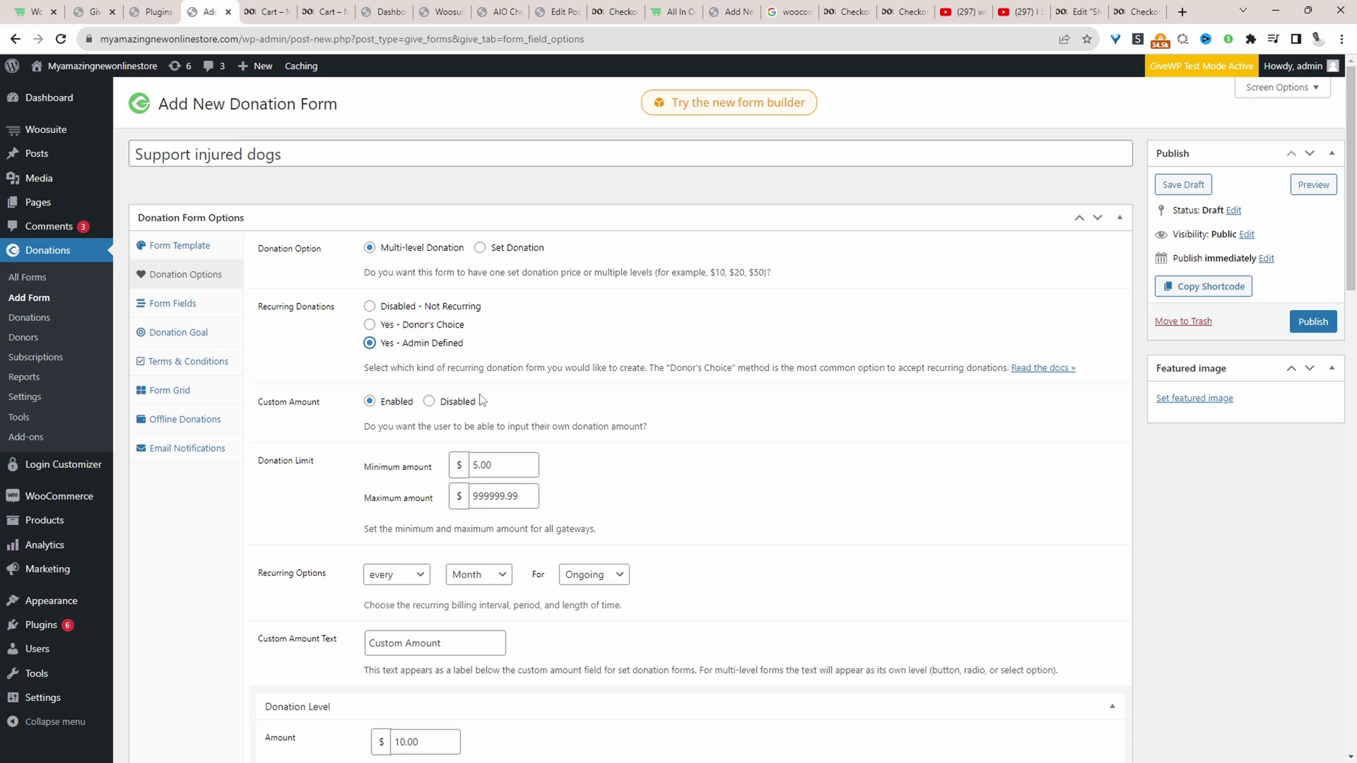
pyautogui.scroll(-1, 470, 396)
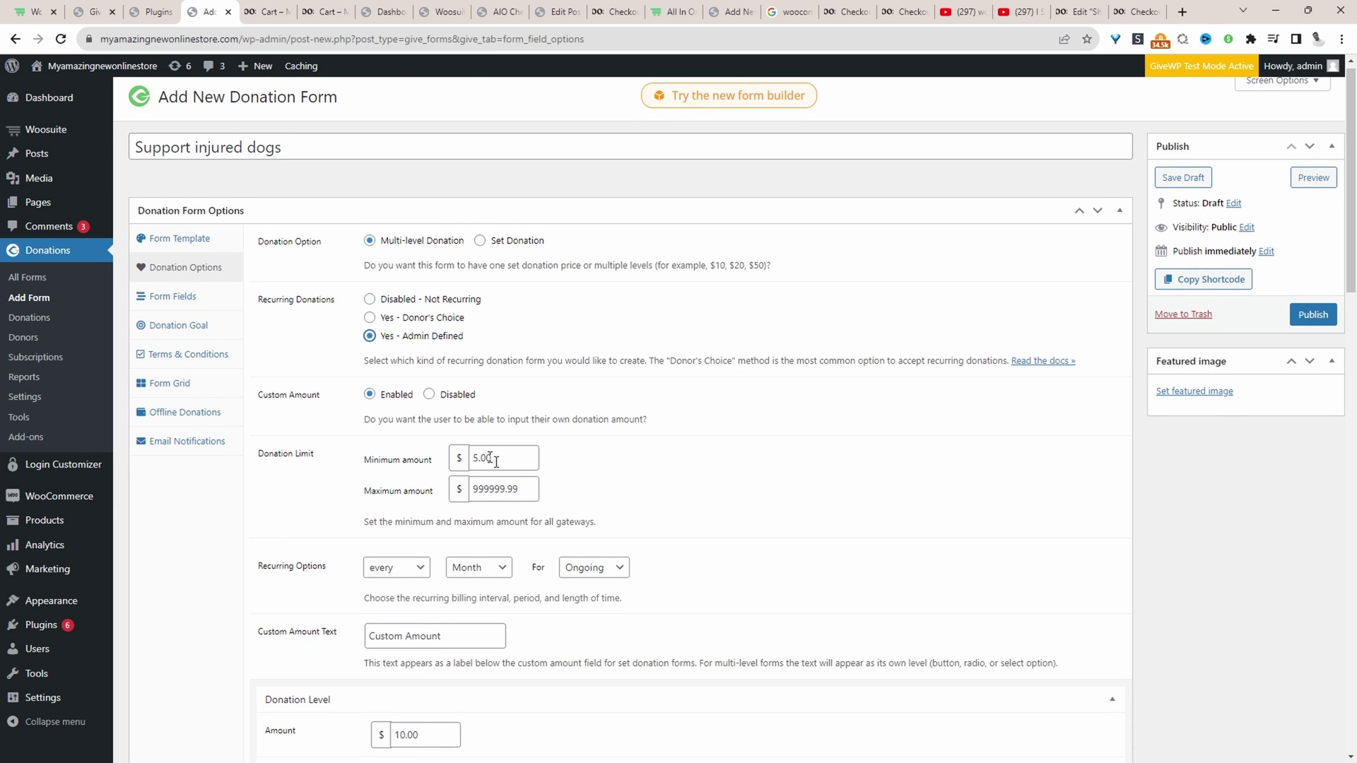
pyautogui.scroll(-5, 474, 265)
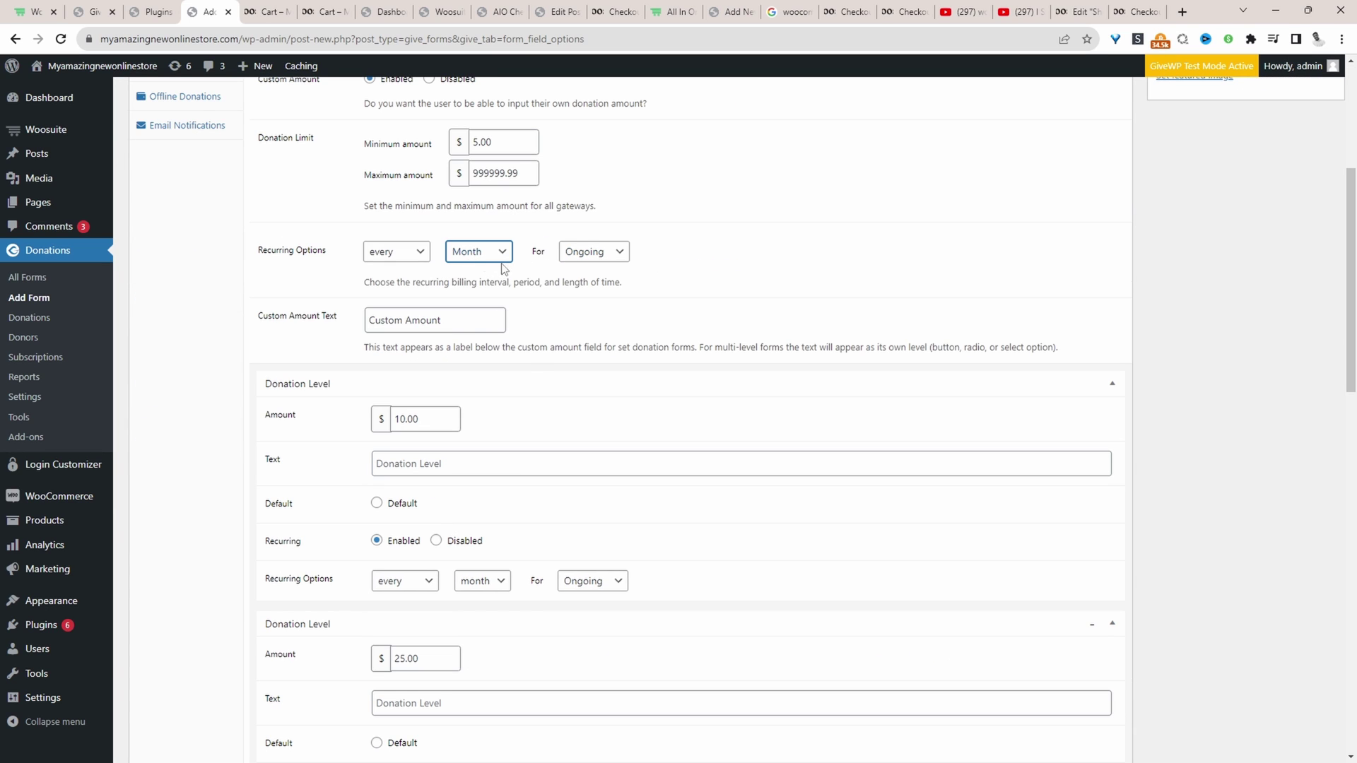
pyautogui.click(502, 260)
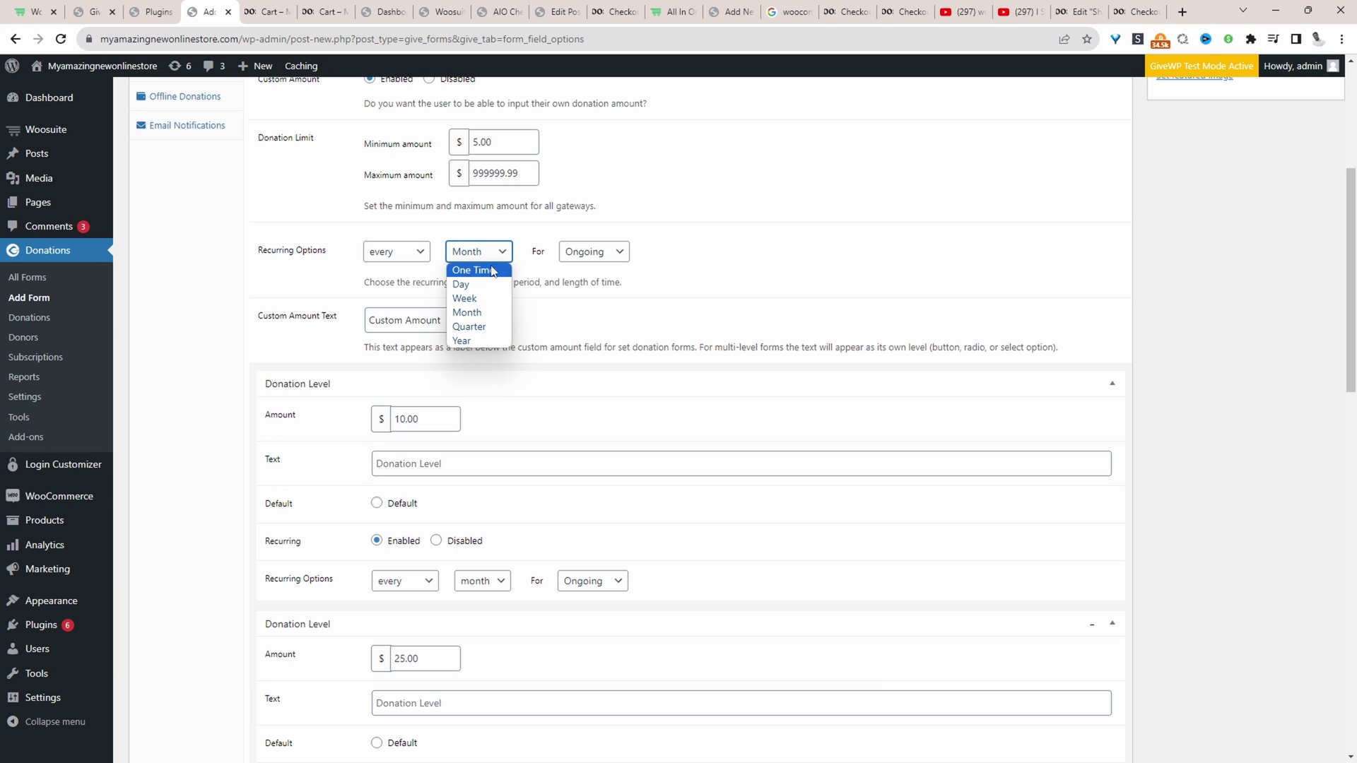
pyautogui.click(590, 256)
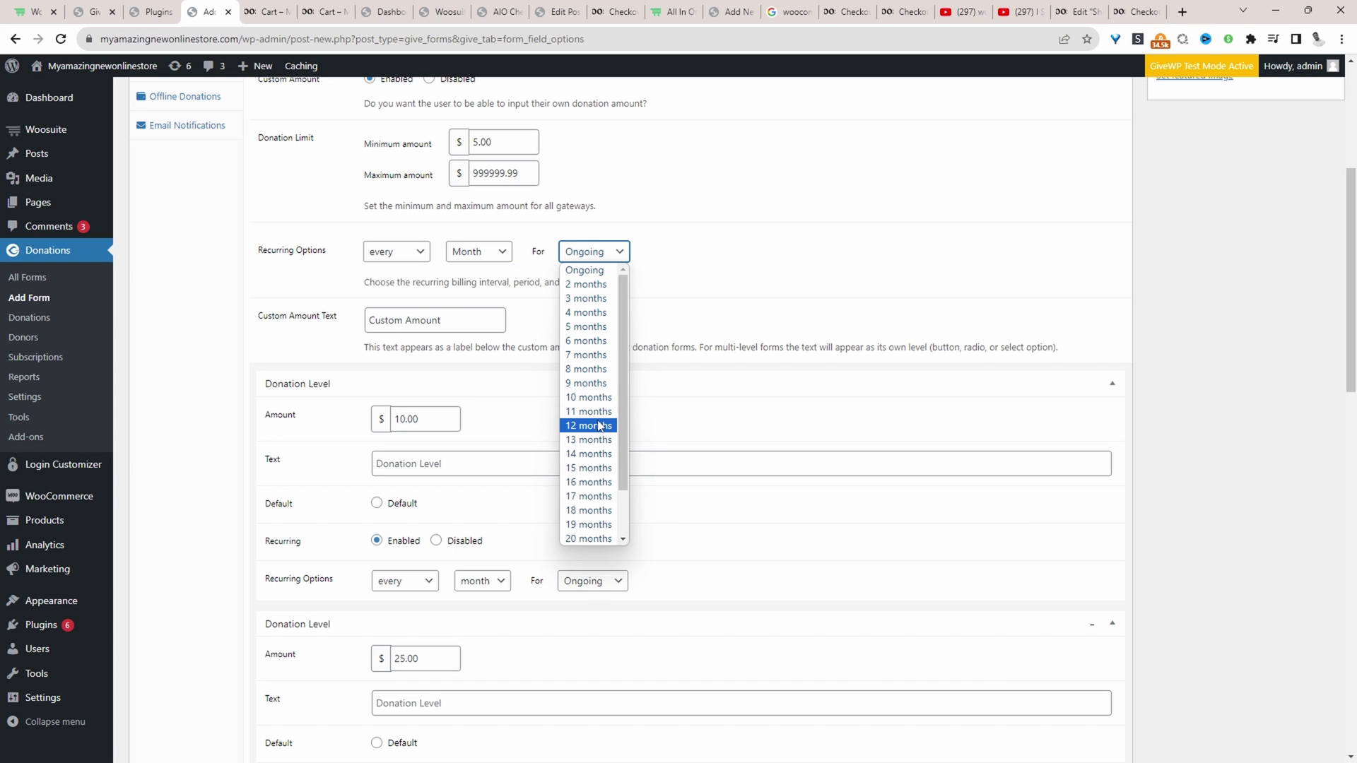
pyautogui.click(740, 294)
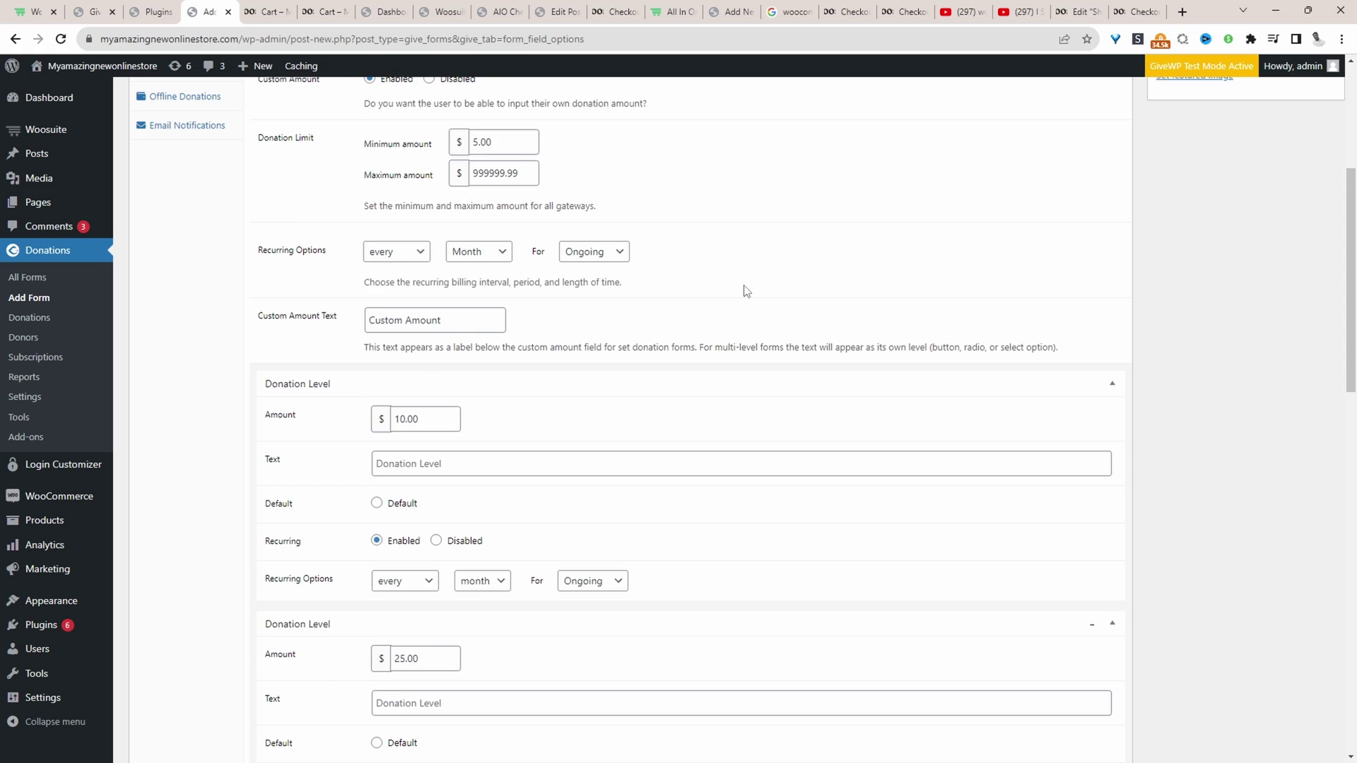
# Check the first $10.00 donation level, keeping its billing interval as every
pyautogui.scroll(-3, 629, 228)
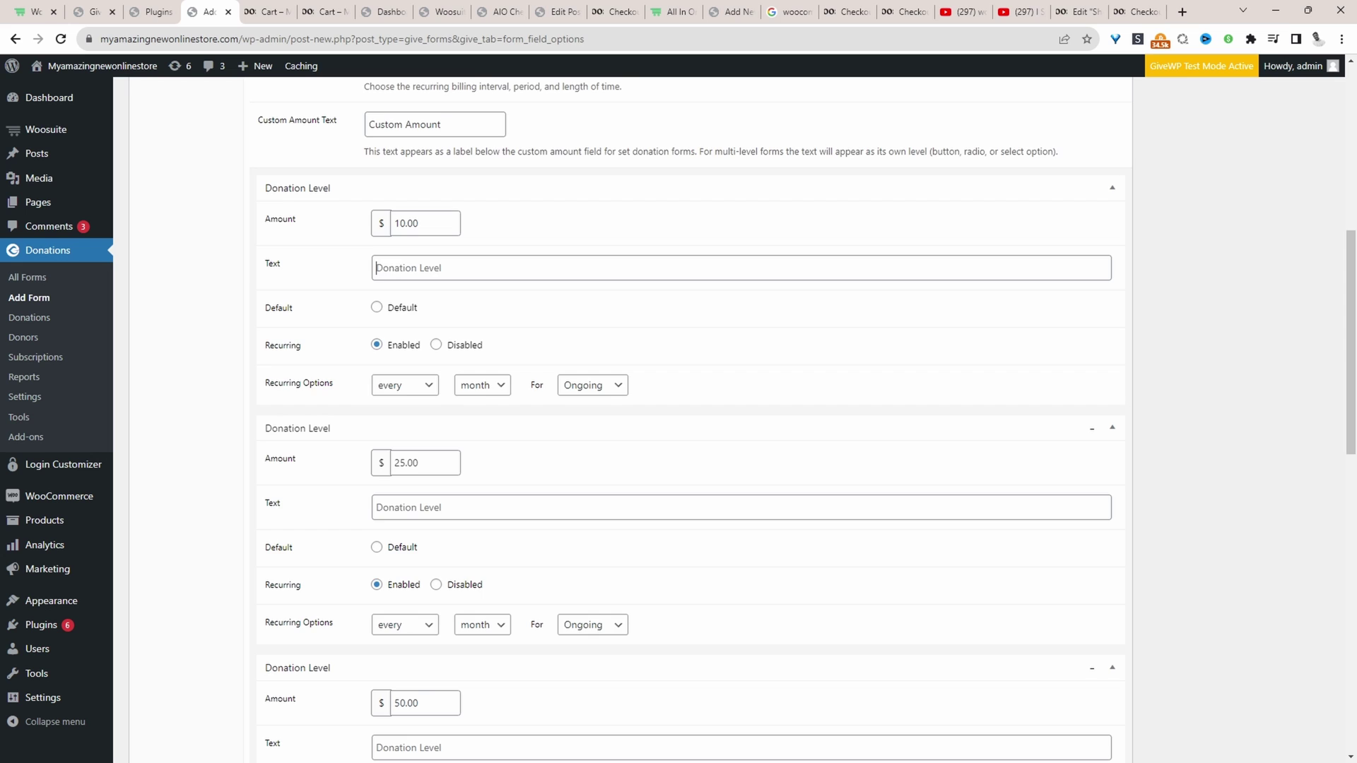
pyautogui.scroll(-5, 678, 424)
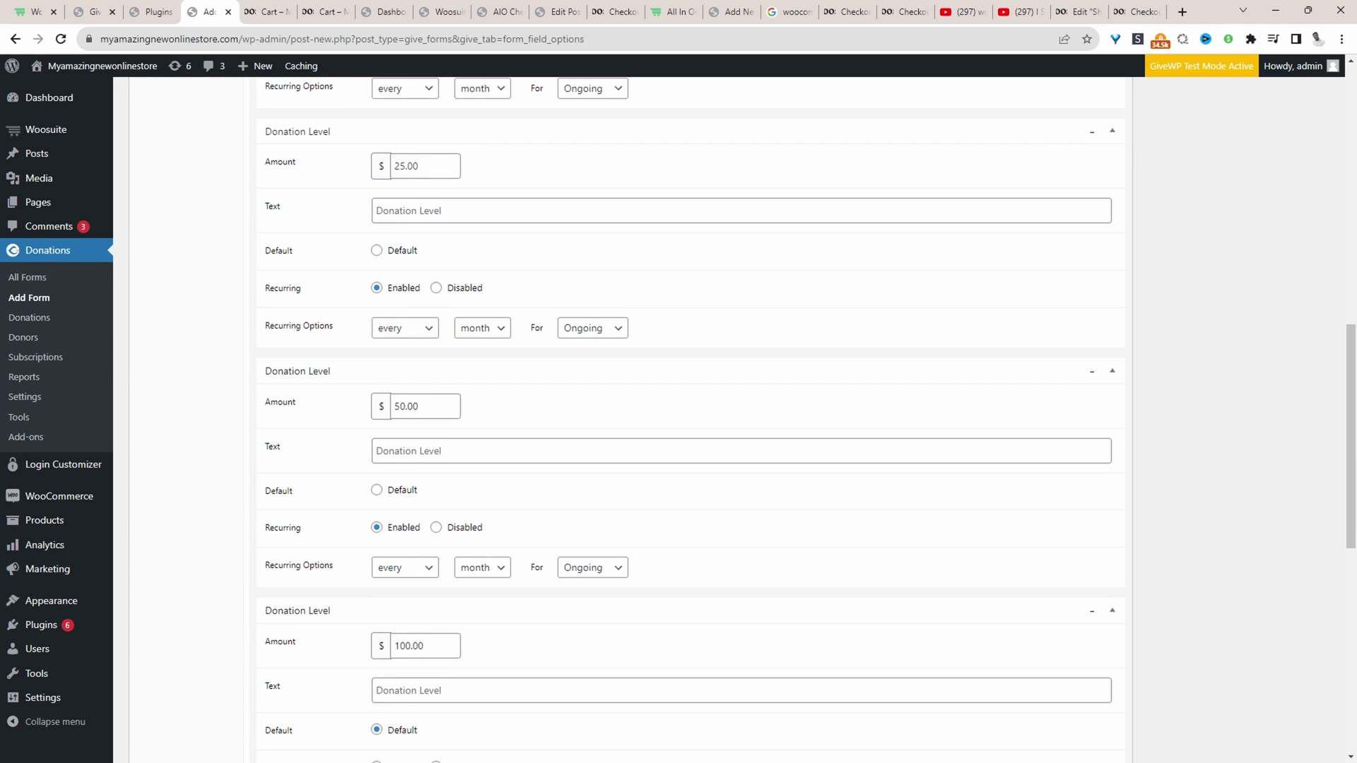
pyautogui.scroll(5, 431, 297)
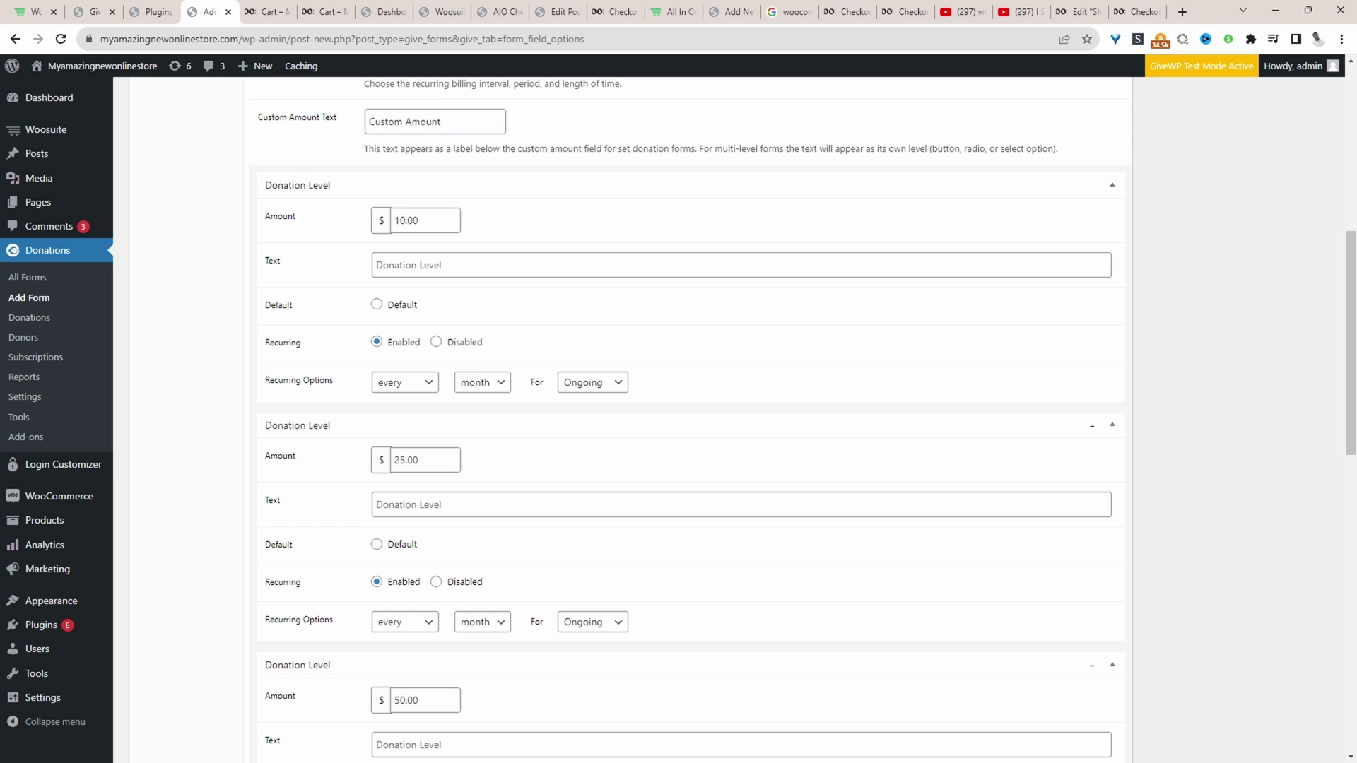
pyautogui.moveTo(395, 220); pyautogui.dragTo(407, 221)
pyautogui.click(404, 383)
pyautogui.click(466, 414)
# Add a level, delete the extra 1.00 level, and remove the 250.00 level
pyautogui.scroll(-12, 466, 413)
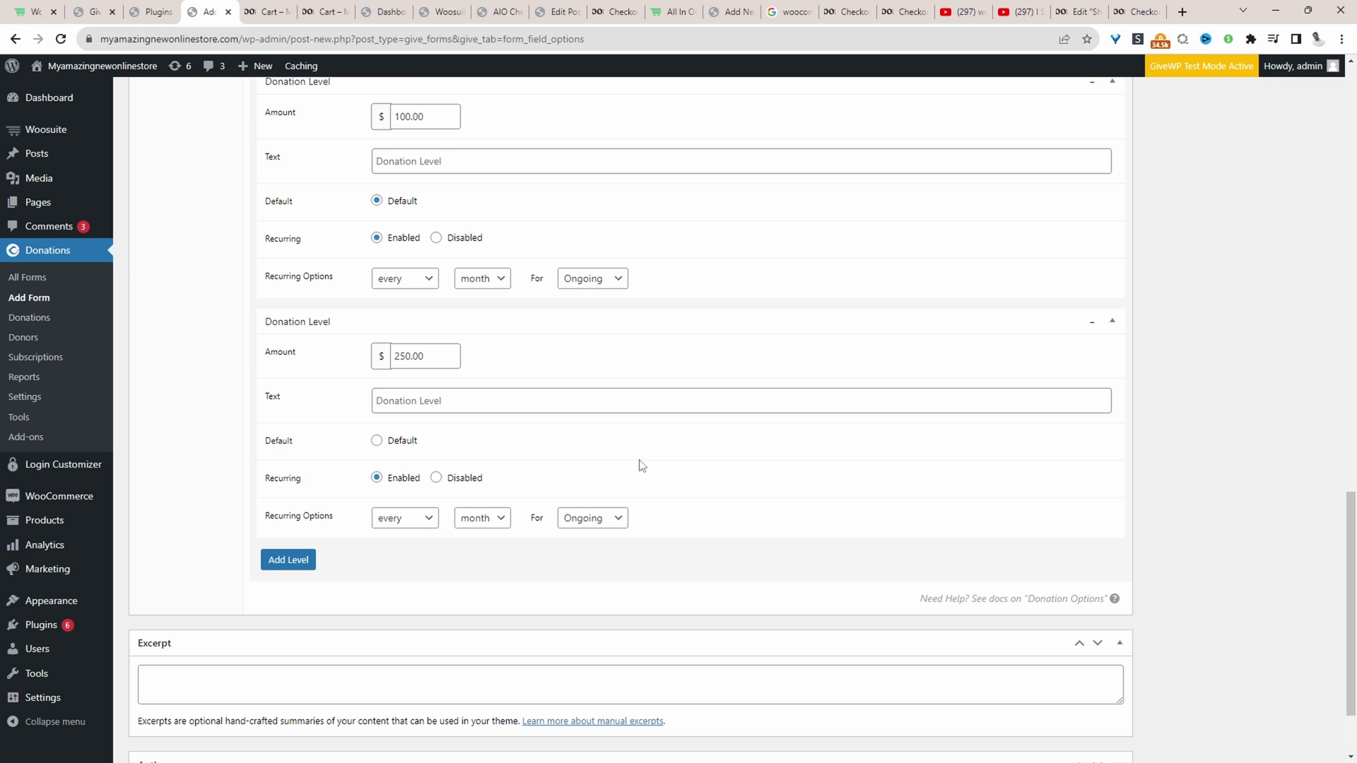
pyautogui.click(287, 561)
pyautogui.scroll(-3, 285, 559)
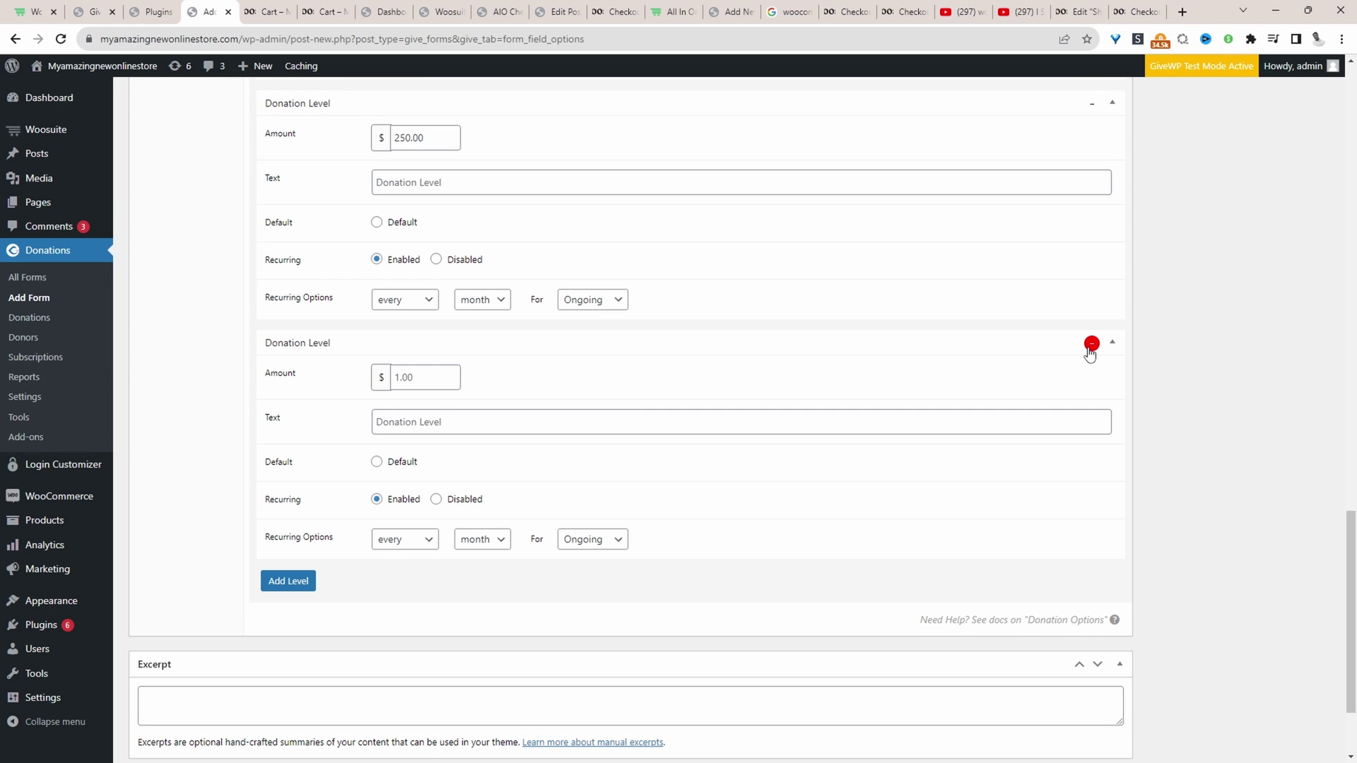
pyautogui.click(1092, 344)
pyautogui.press('Return')
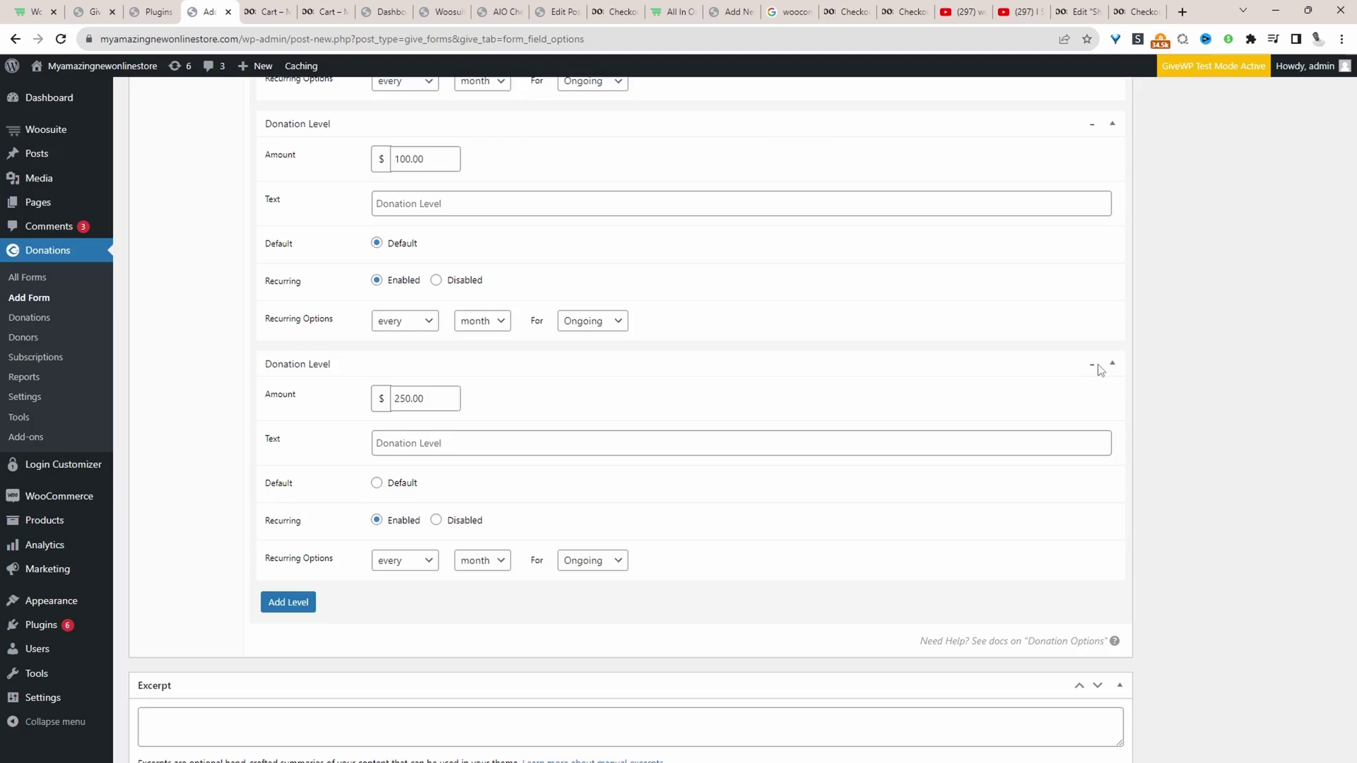
pyautogui.click(1092, 364)
# Confirm deleting the 250.00 level and set Terms & Conditions to Customize
pyautogui.click(796, 168)
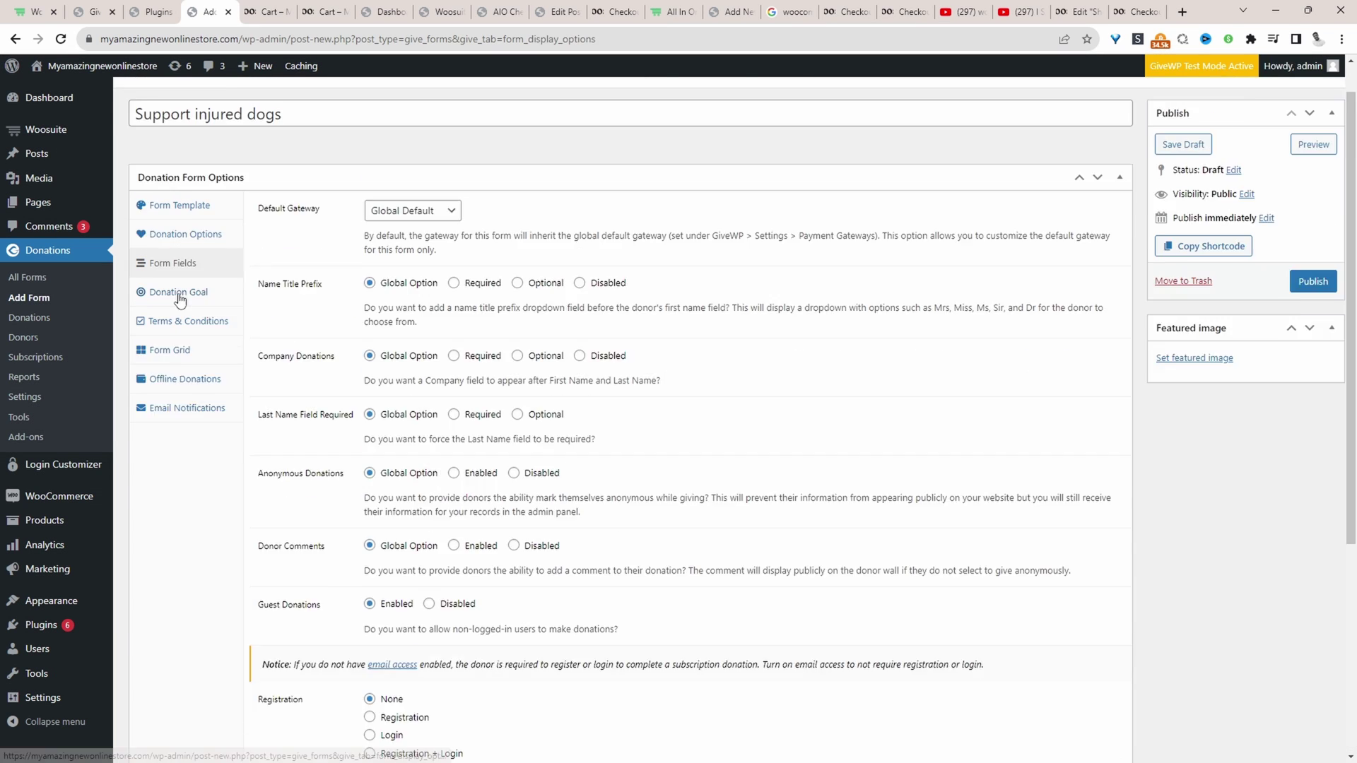
pyautogui.click(186, 366)
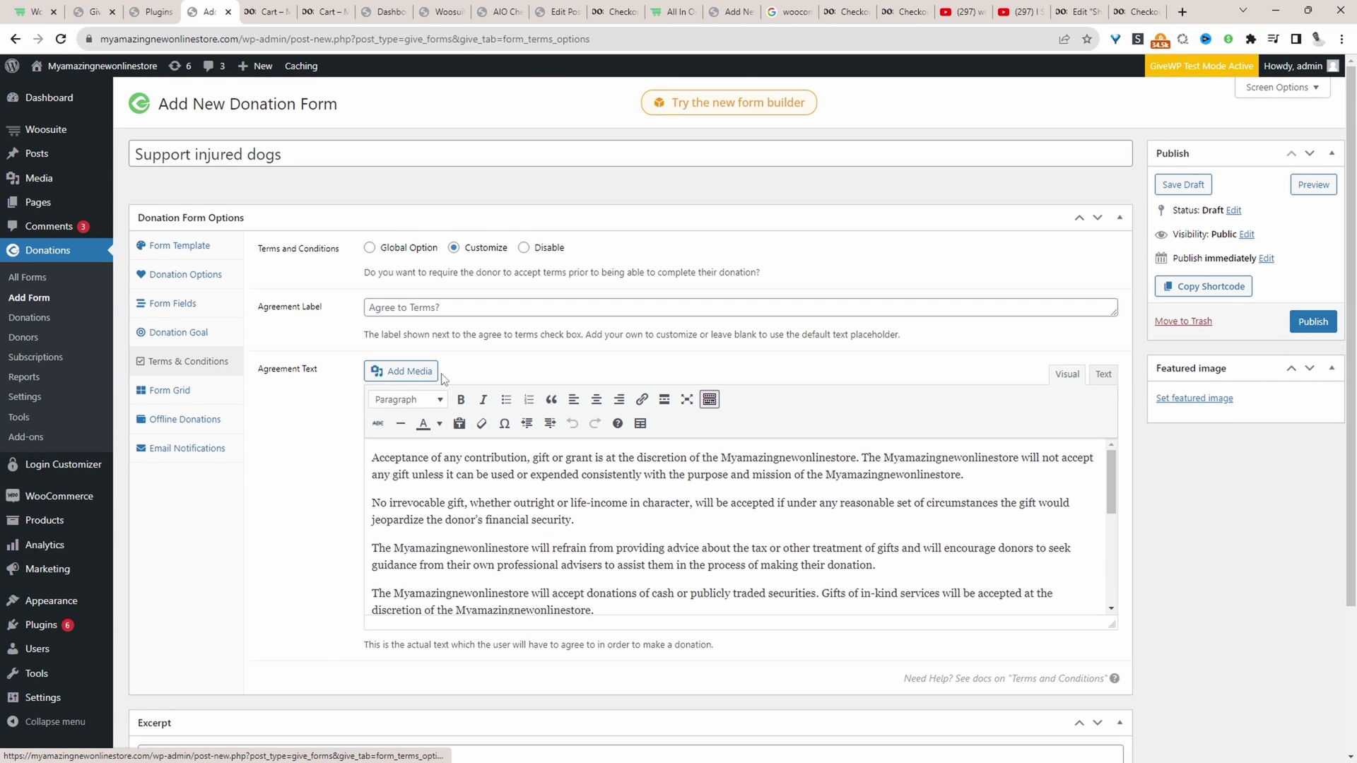
pyautogui.click(385, 250)
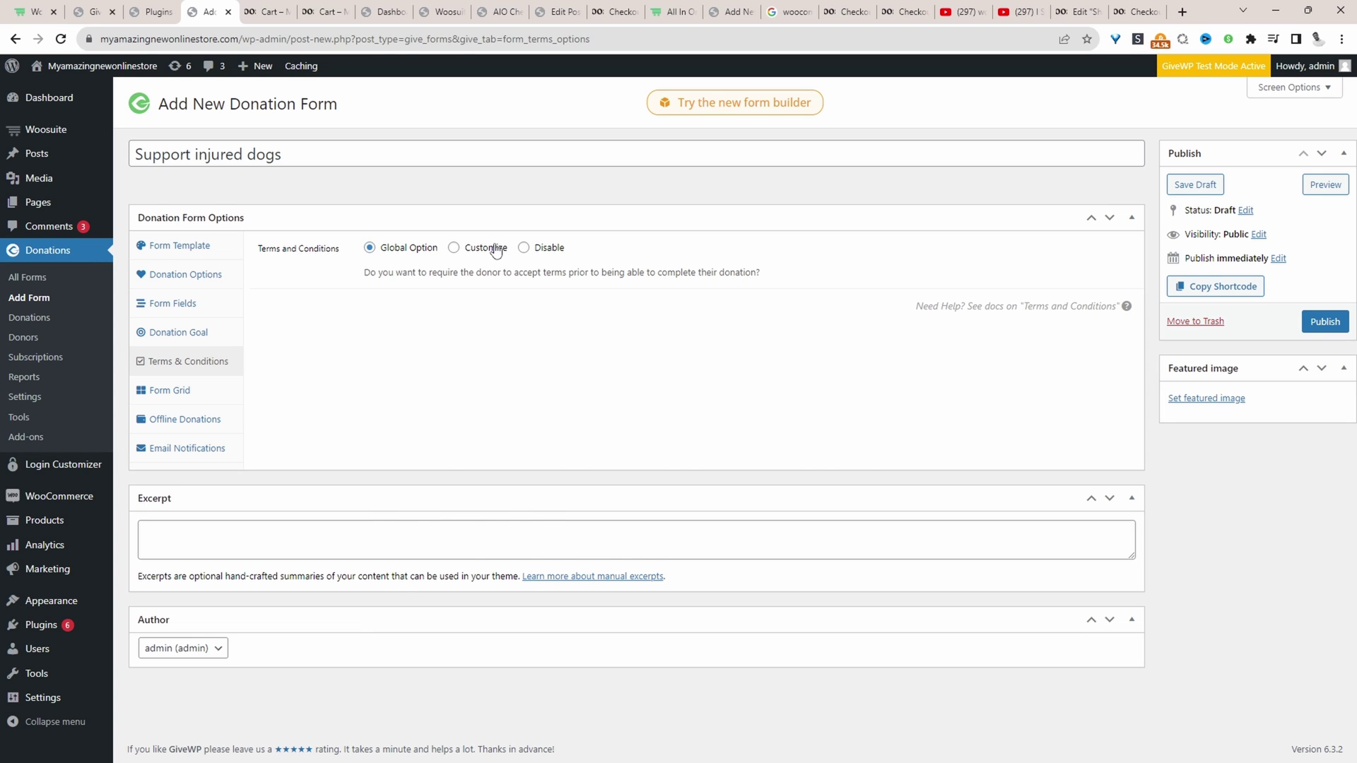
pyautogui.click(453, 248)
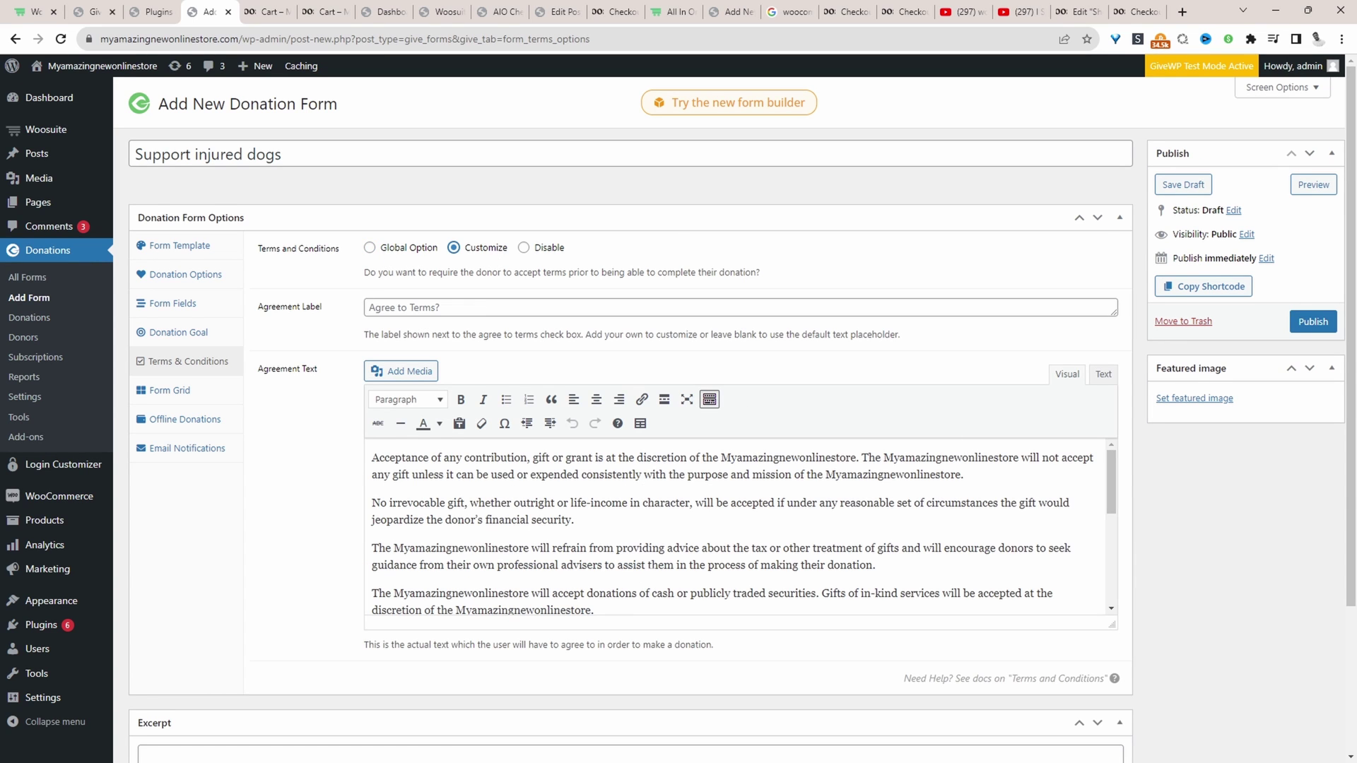
# Save and publish 'Support injured dogs' with the rooster photo as featured image
pyautogui.click(1182, 185)
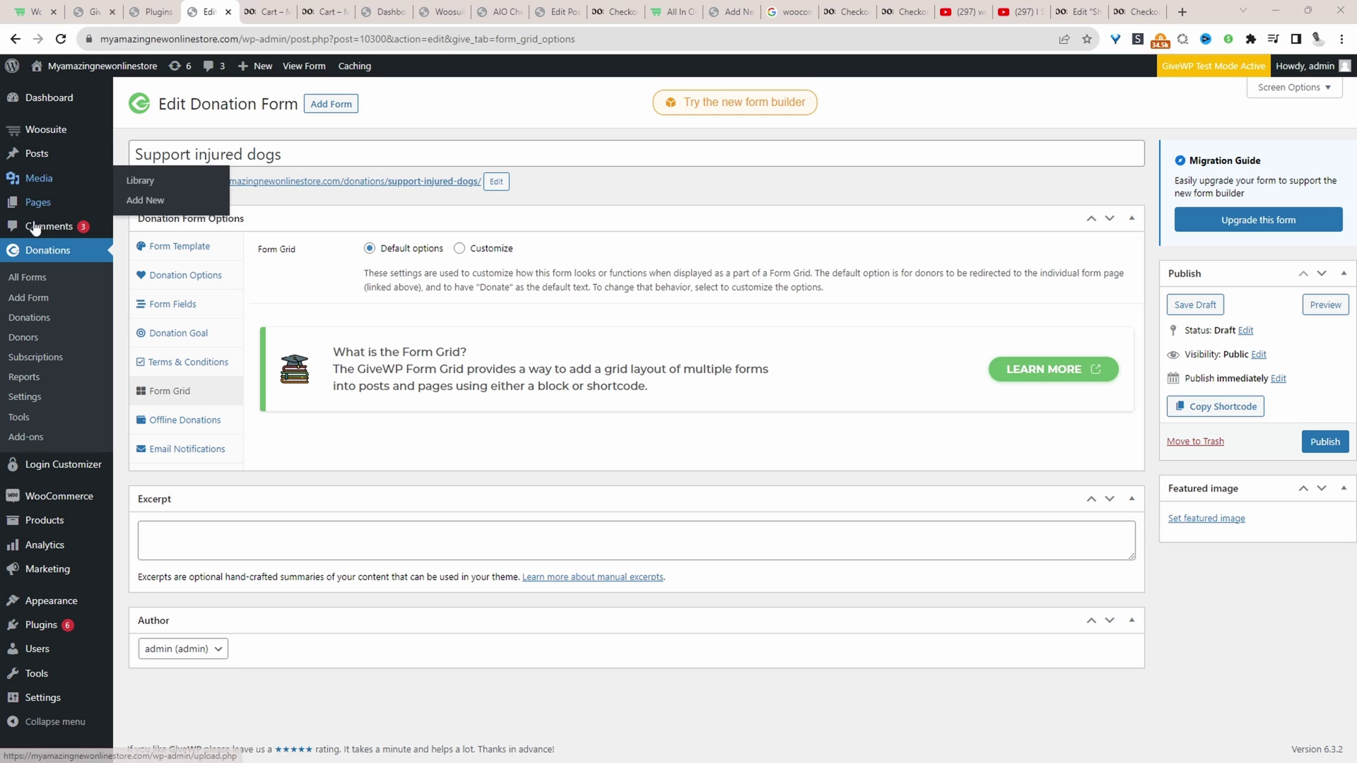
pyautogui.click(1314, 442)
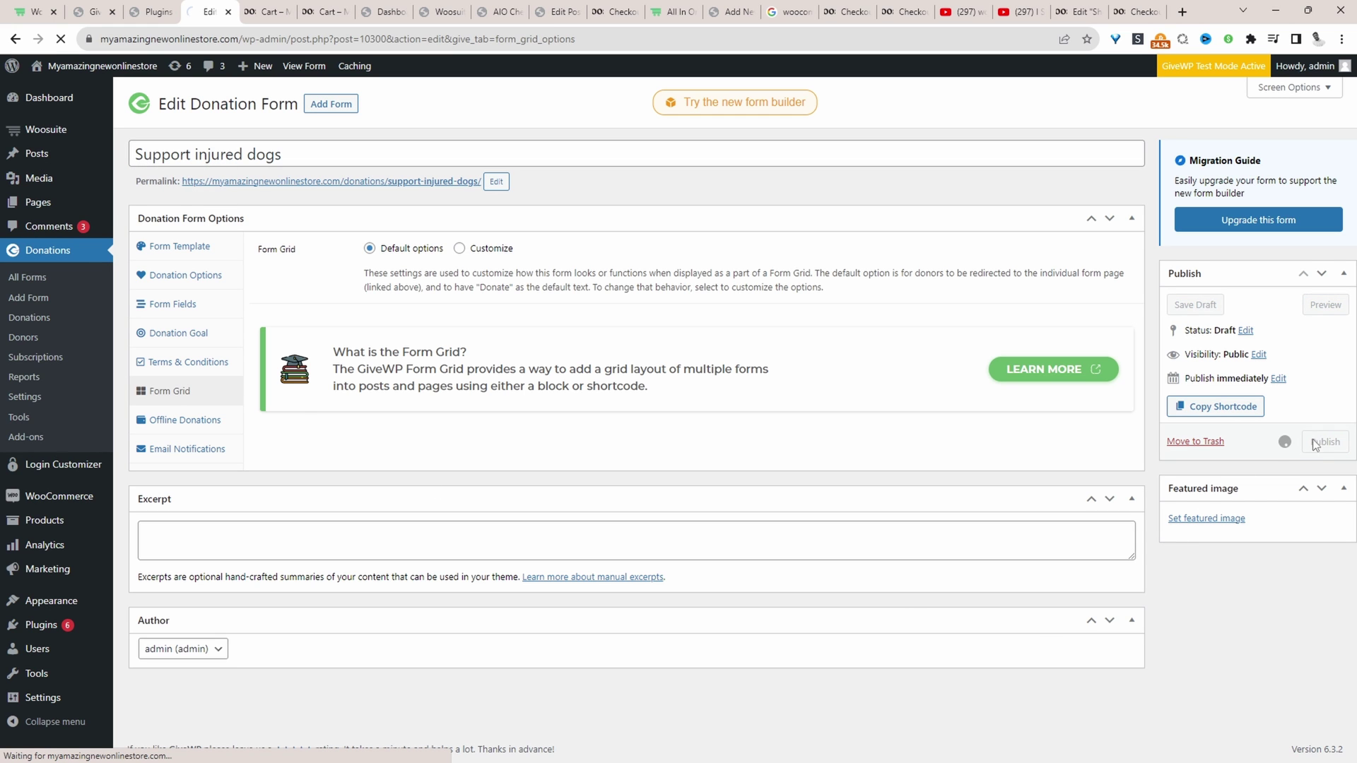
pyautogui.click(1081, 569)
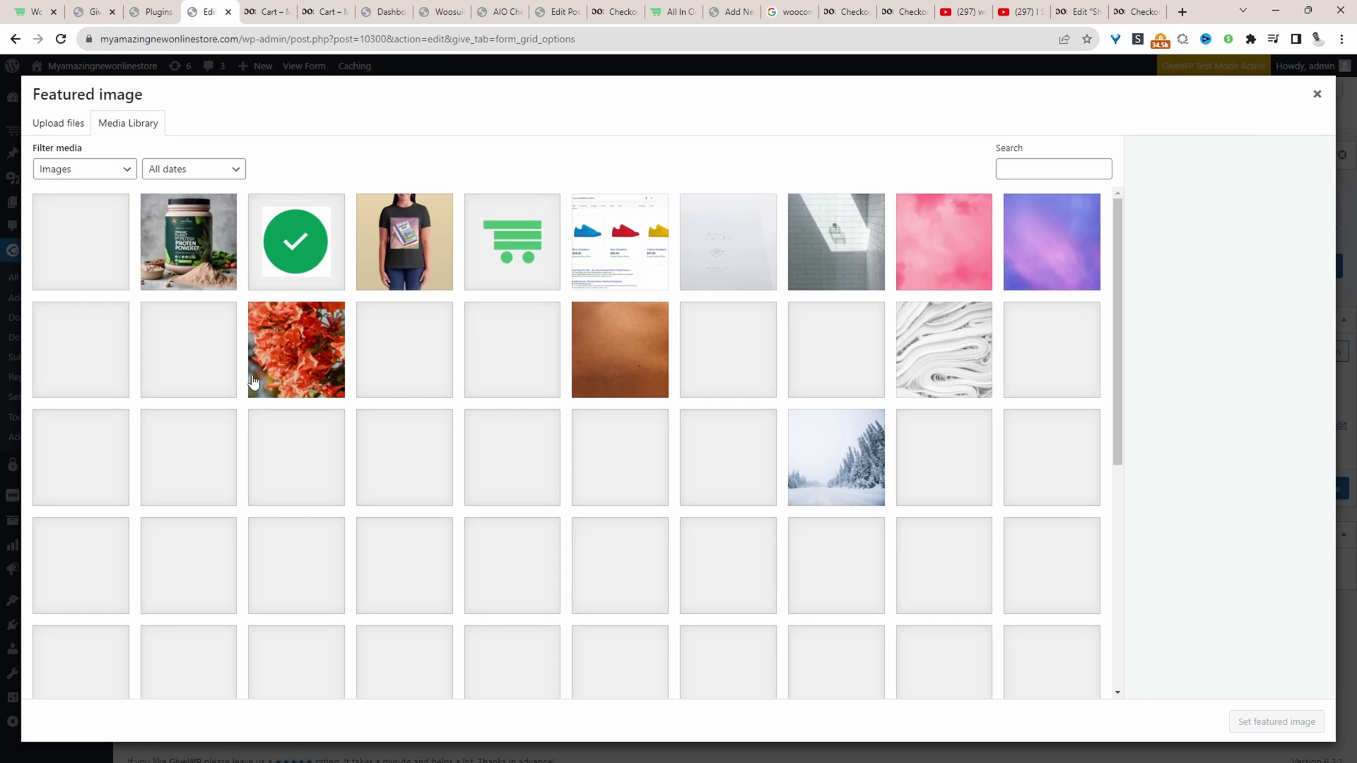
pyautogui.scroll(-5, 766, 527)
pyautogui.click(1276, 721)
# Copy the published form's shortcode
pyautogui.click(1176, 355)
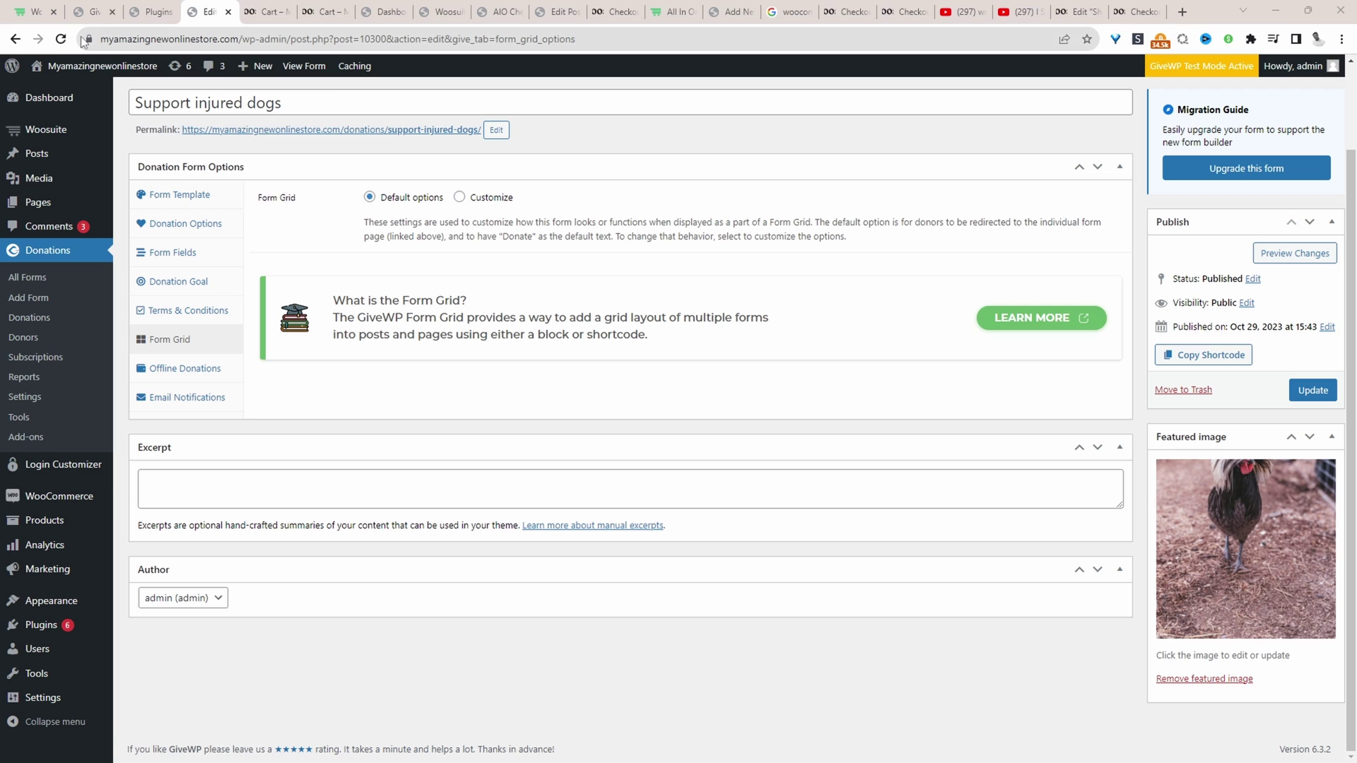
pyautogui.moveTo(263, 67)
pyautogui.scroll(1, 266, 73)
# Publish the 'Save our dogs' page with the [give_form id="10300"] shortcode and view it live
pyautogui.middleClick(265, 73)
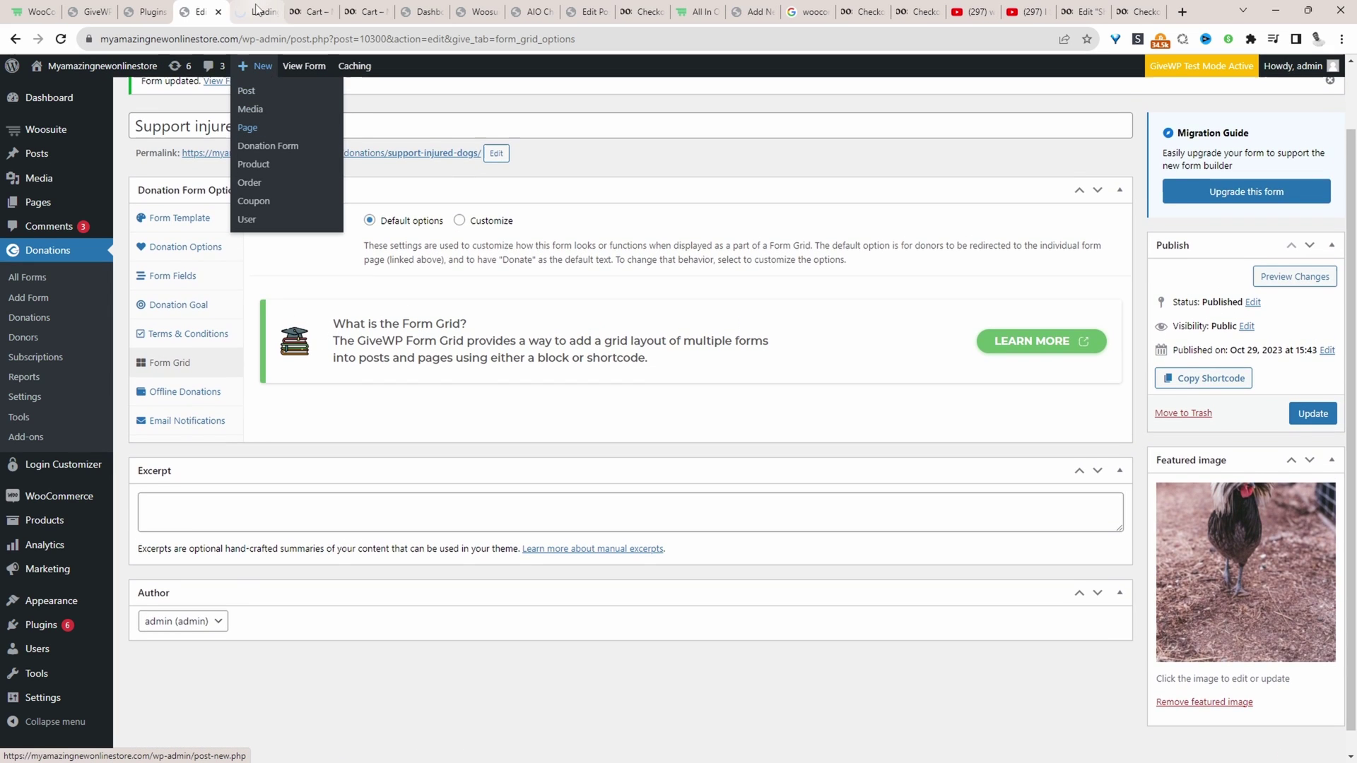
pyautogui.click(261, 11)
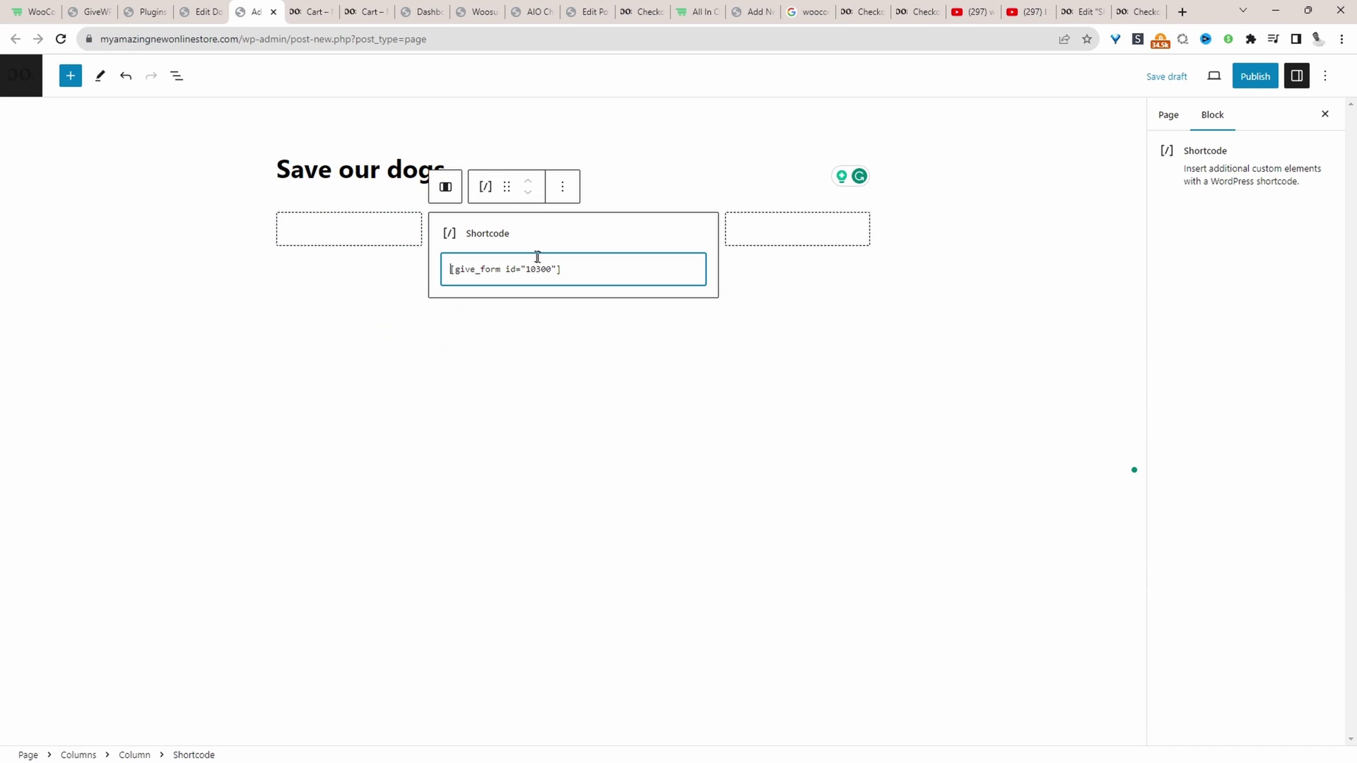
pyautogui.click(1252, 79)
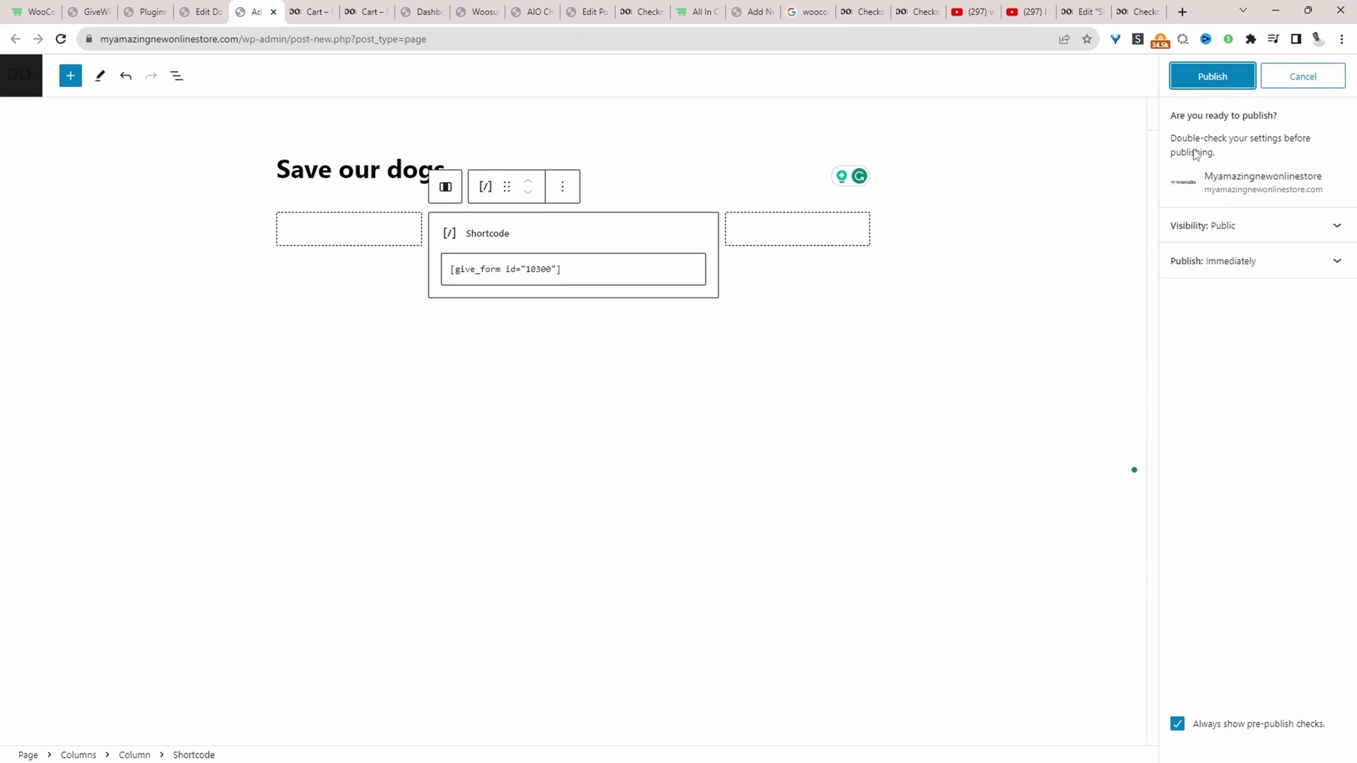
pyautogui.click(1206, 94)
pyautogui.click(139, 719)
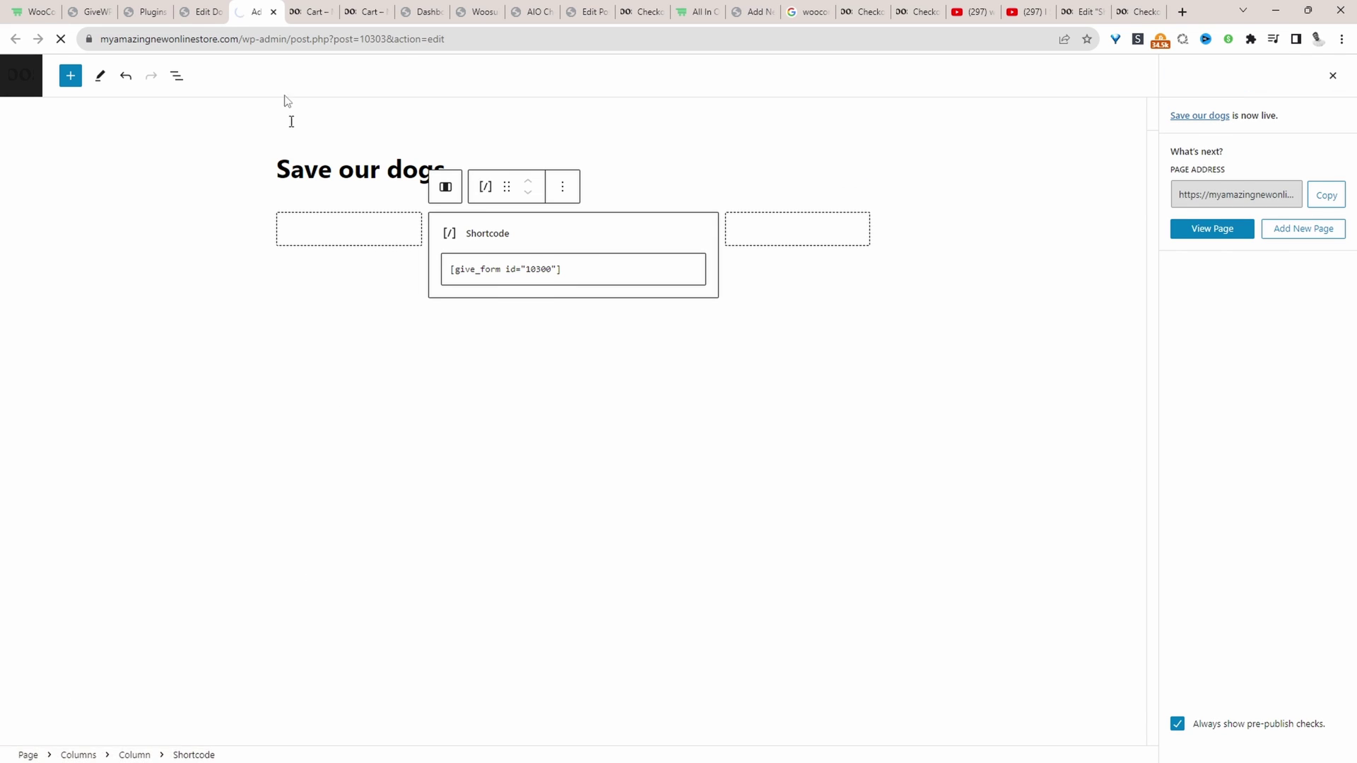
# Start a donation on the live form and choose the $10 monthly level
pyautogui.click(515, 547)
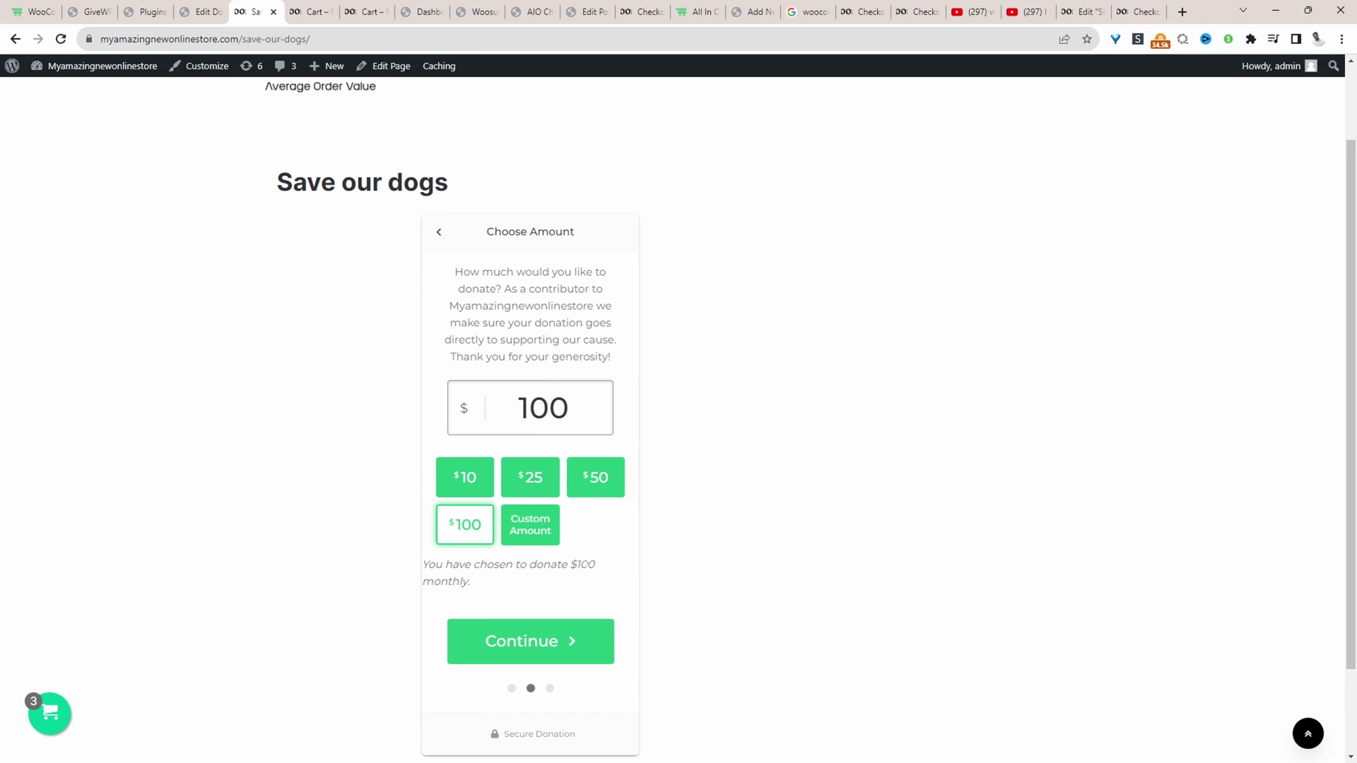
pyautogui.moveTo(545, 407); pyautogui.dragTo(453, 410)
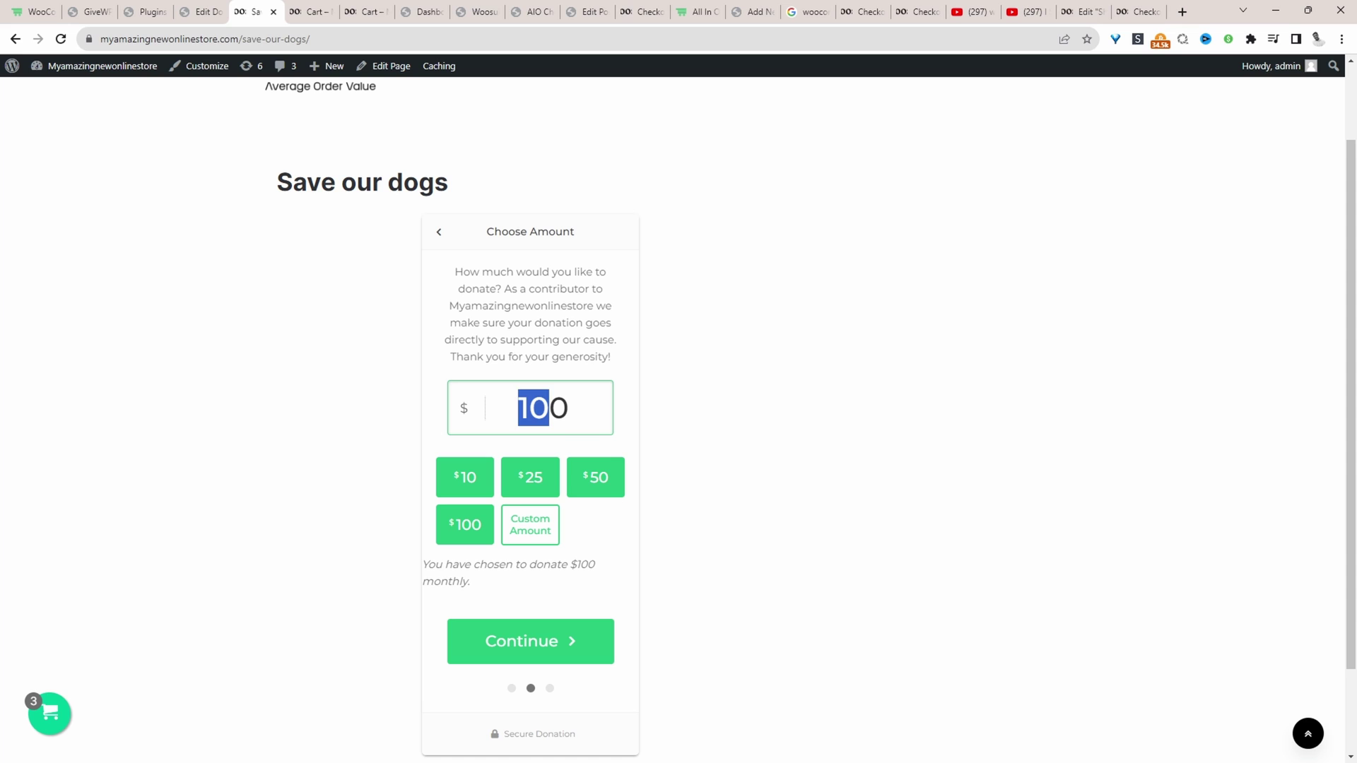
pyautogui.click(476, 484)
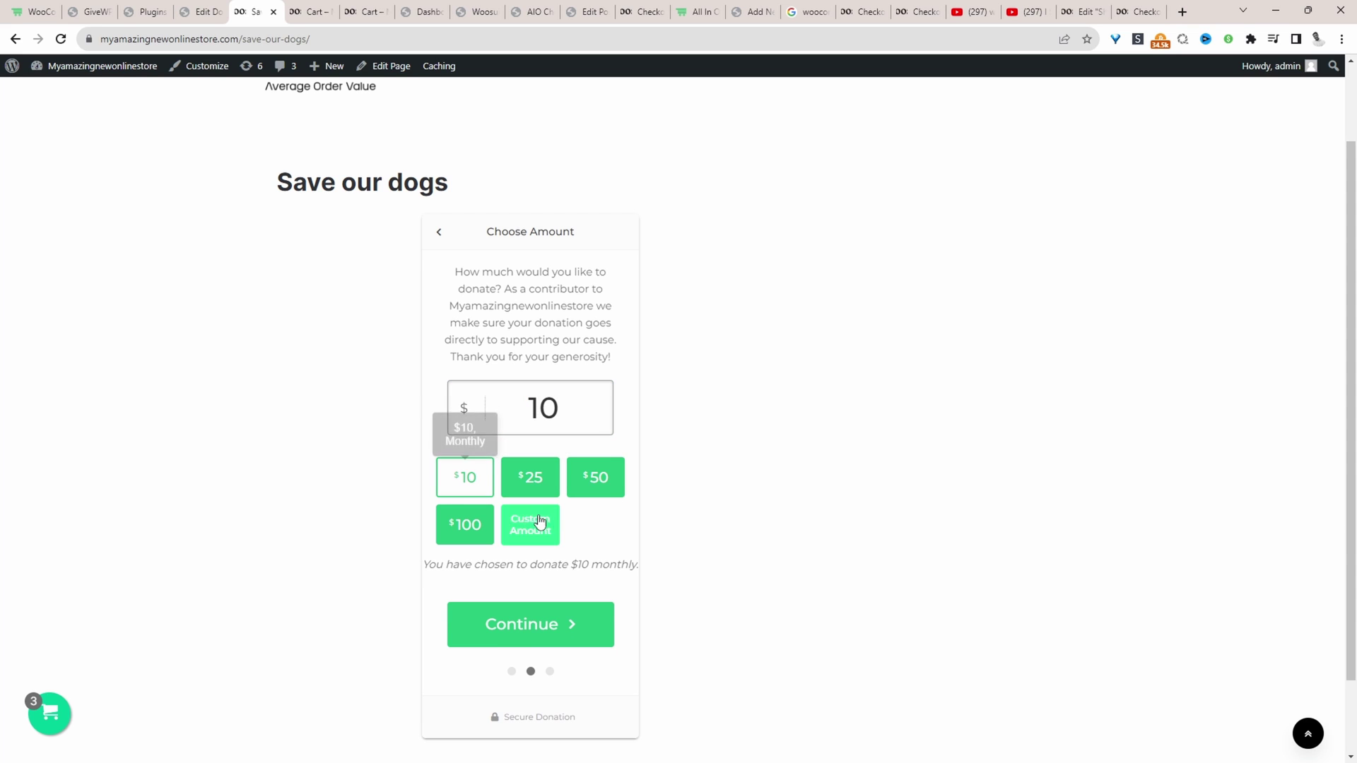
pyautogui.click(550, 640)
# Choose Offline Donation as the payment method and agree to the terms
pyautogui.scroll(-3, 508, 392)
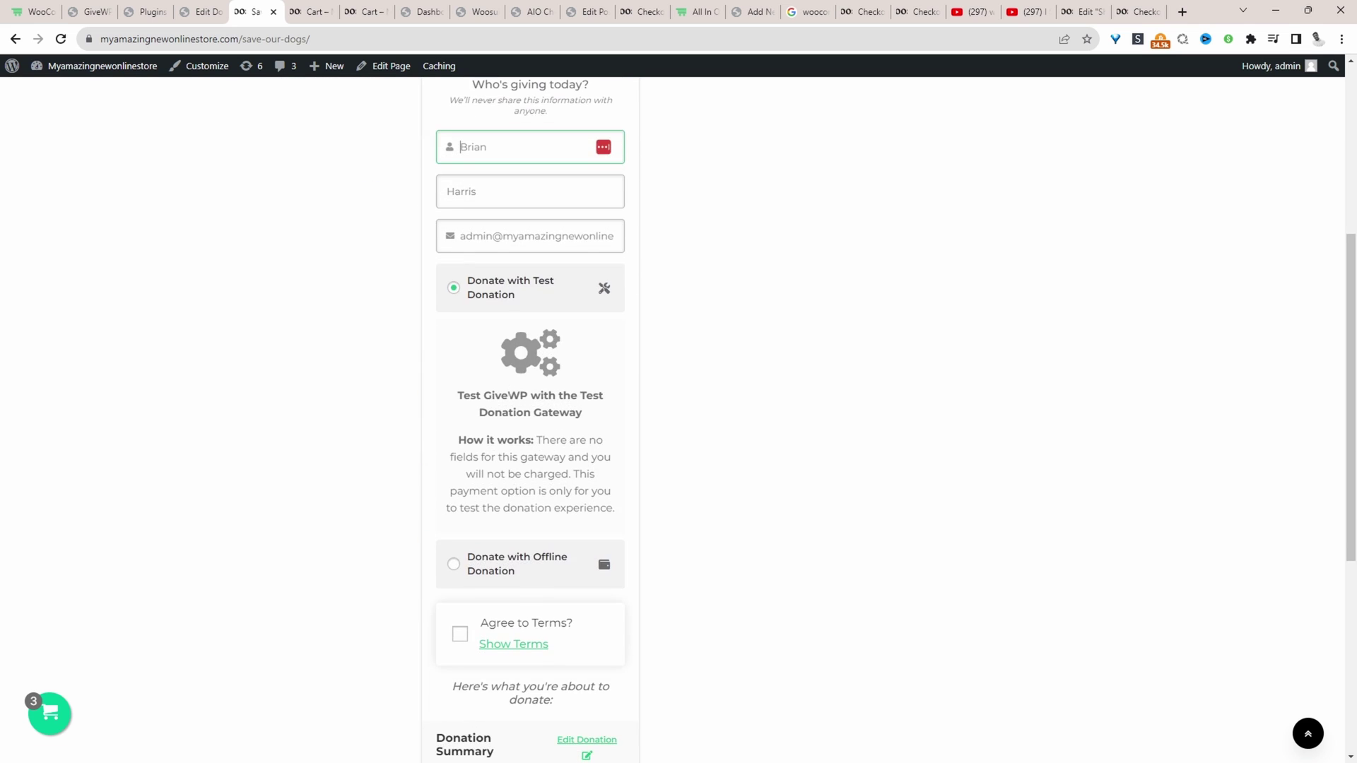
pyautogui.scroll(-1, 499, 408)
pyautogui.click(501, 500)
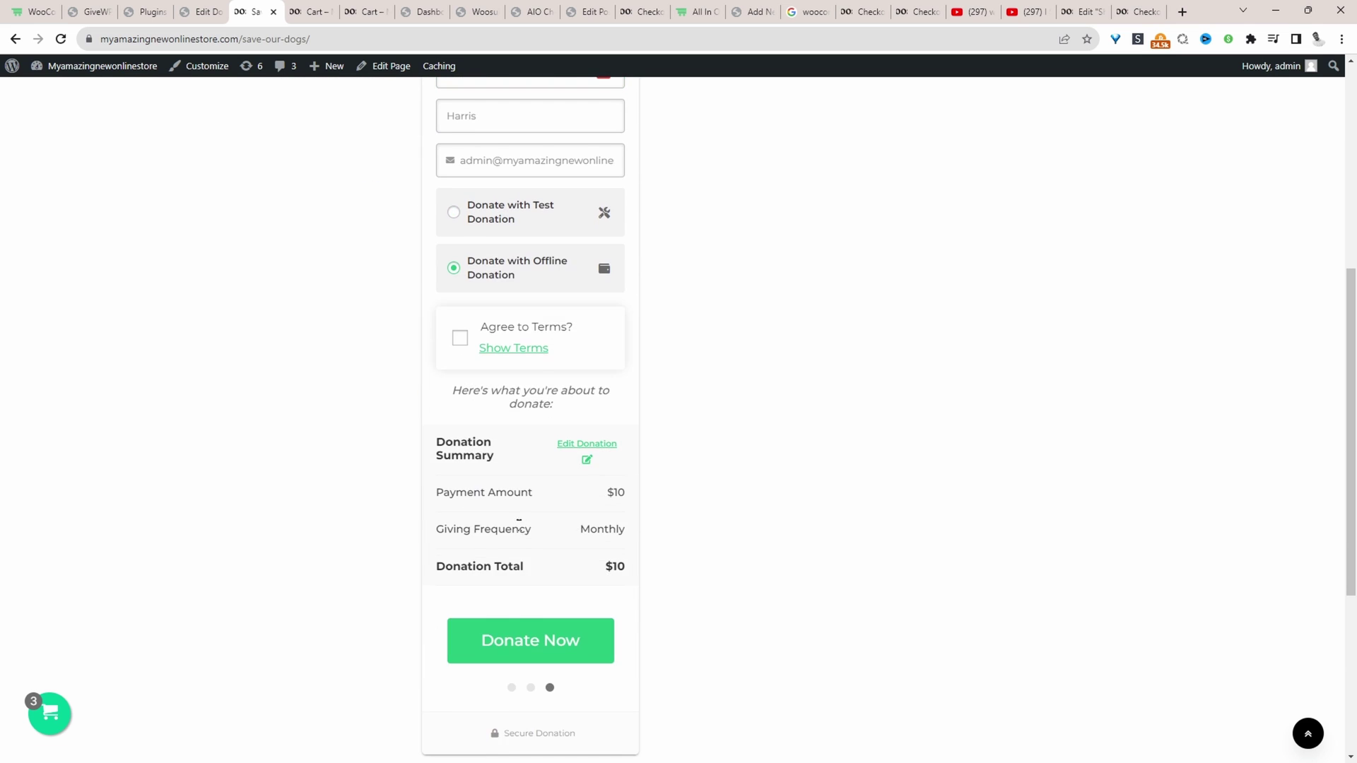
pyautogui.scroll(-5, 509, 682)
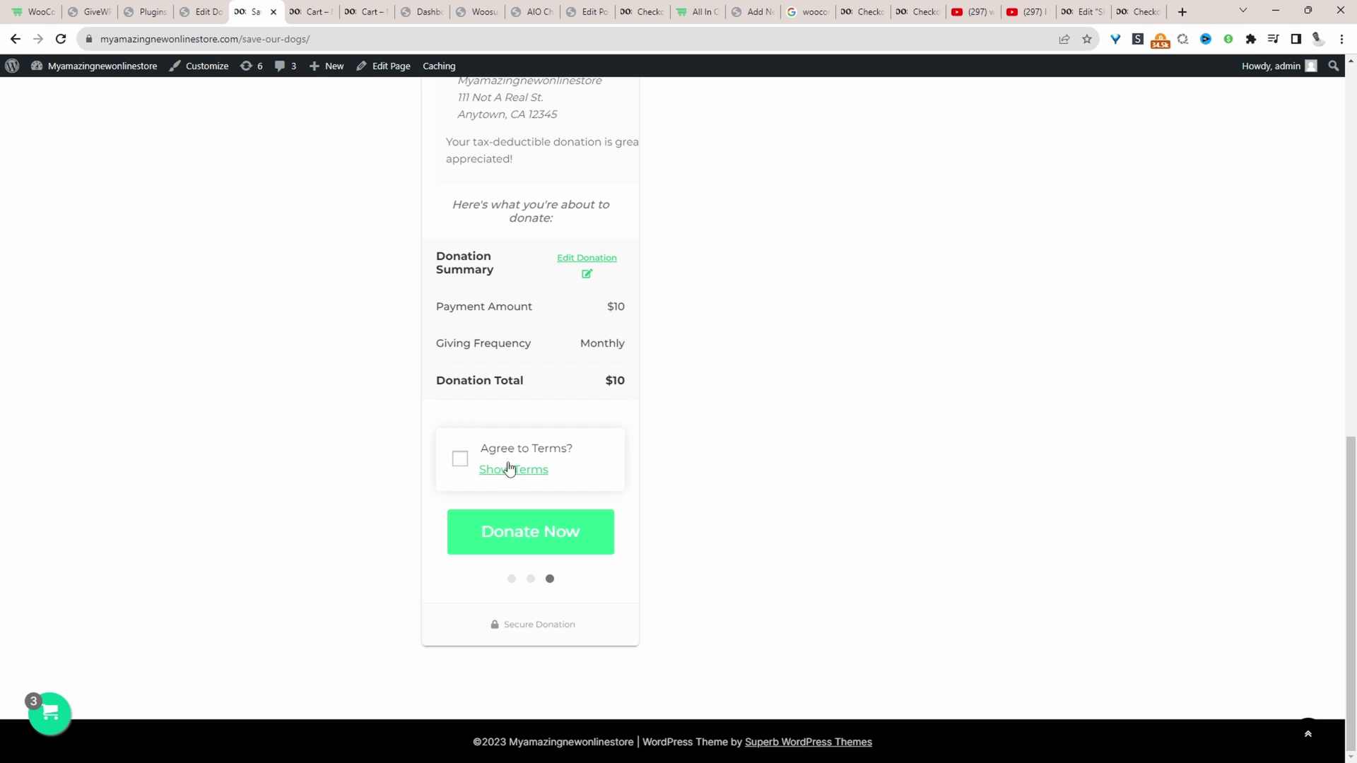
pyautogui.click(463, 464)
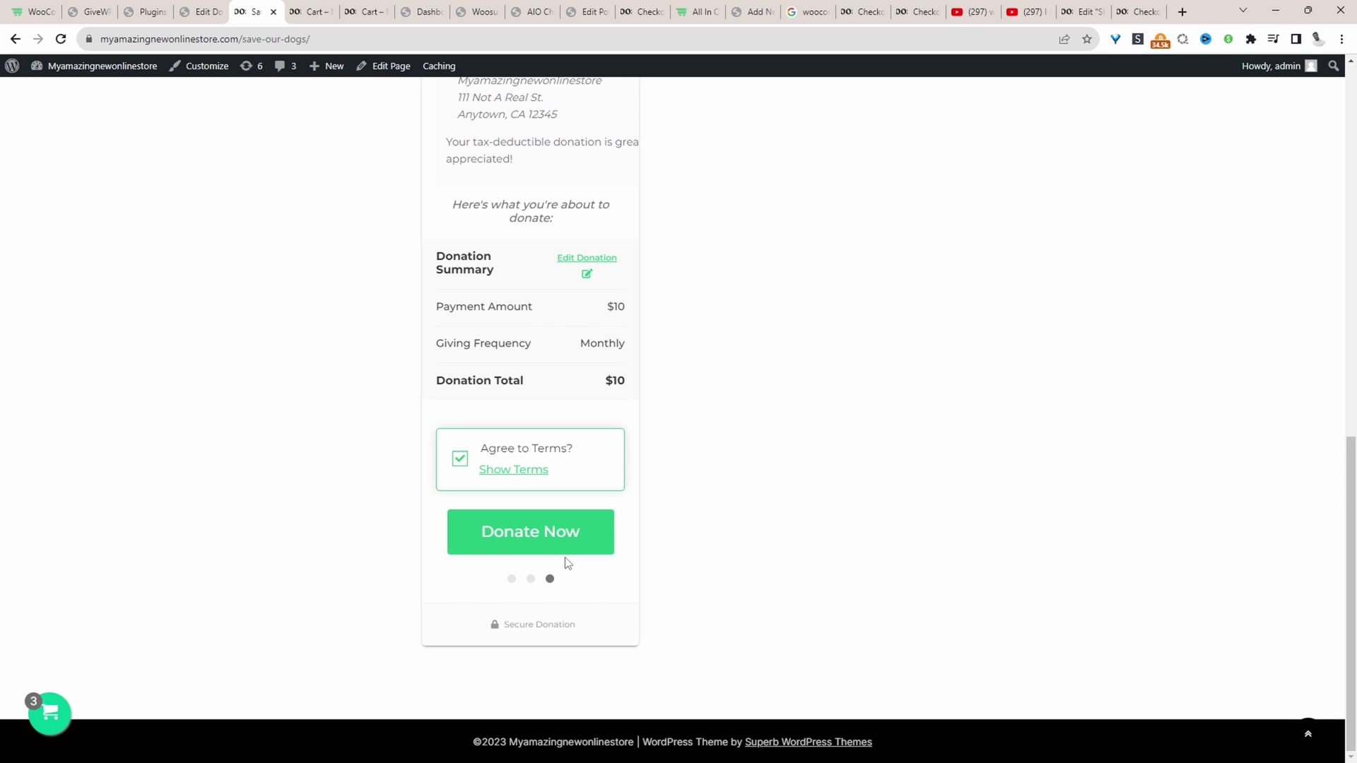